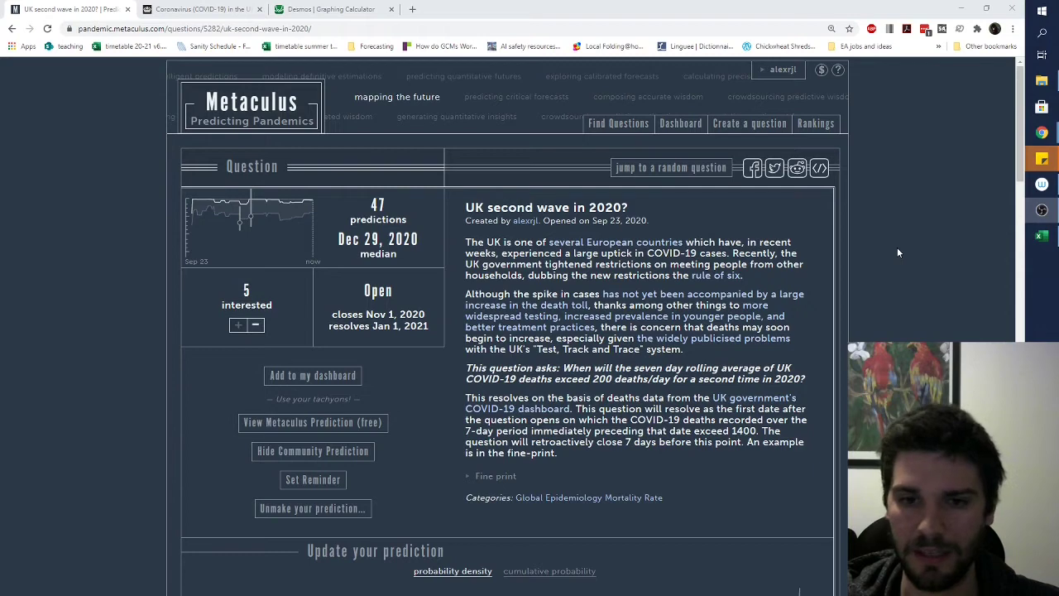
Download the GOV.UK dashboard data for UK deaths within 28 days of positive test by date of death and open it in Excel.
{"action": "scroll", "coordinate": [896, 254], "scroll_direction": "down", "scroll_amount": 1}
{"action": "left_click", "coordinate": [566, 356]}
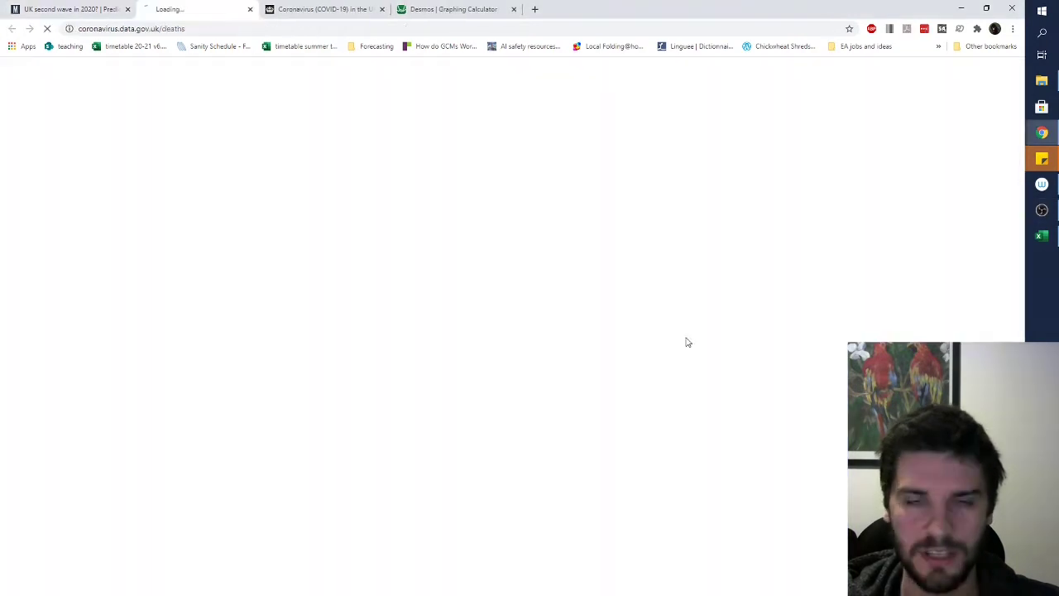
{"action": "key", "text": "ctrl+w"}
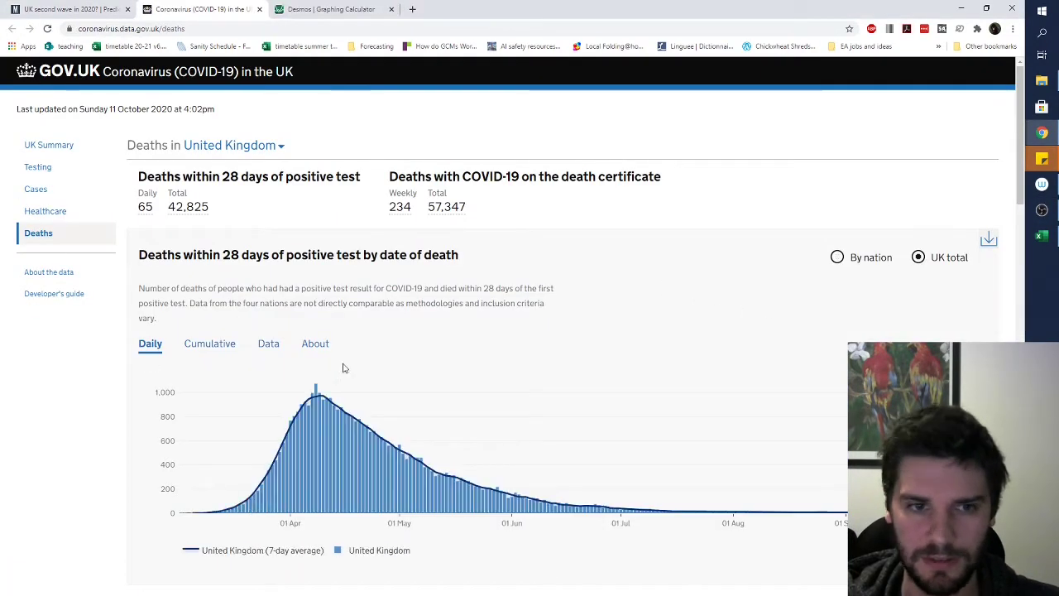
{"action": "left_click", "coordinate": [989, 238]}
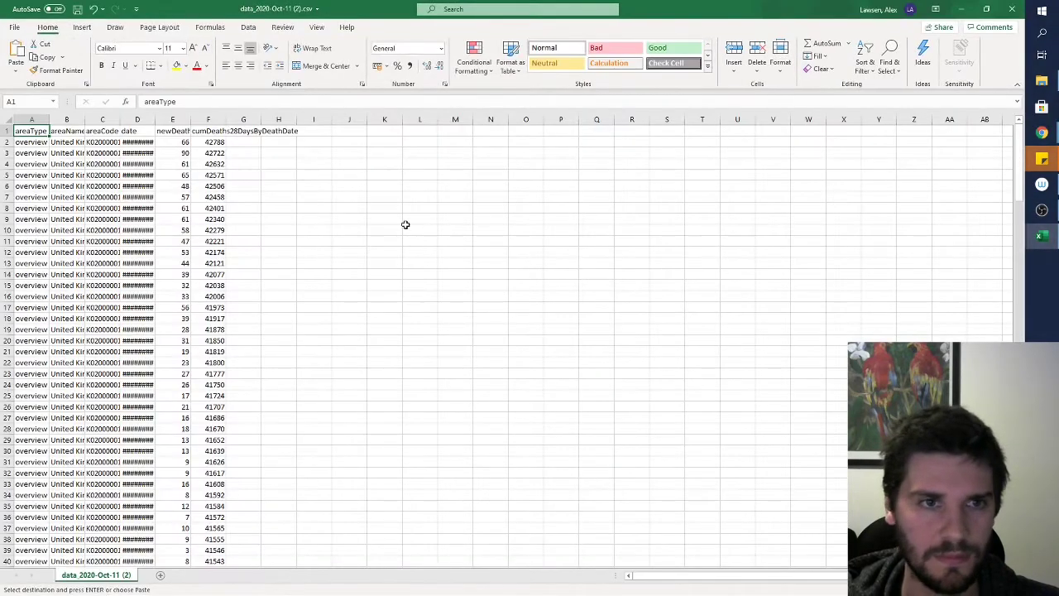
Insert an empty column between the date and new deaths columns and widen the date column until its dates fit.
{"action": "left_click", "coordinate": [176, 142]}
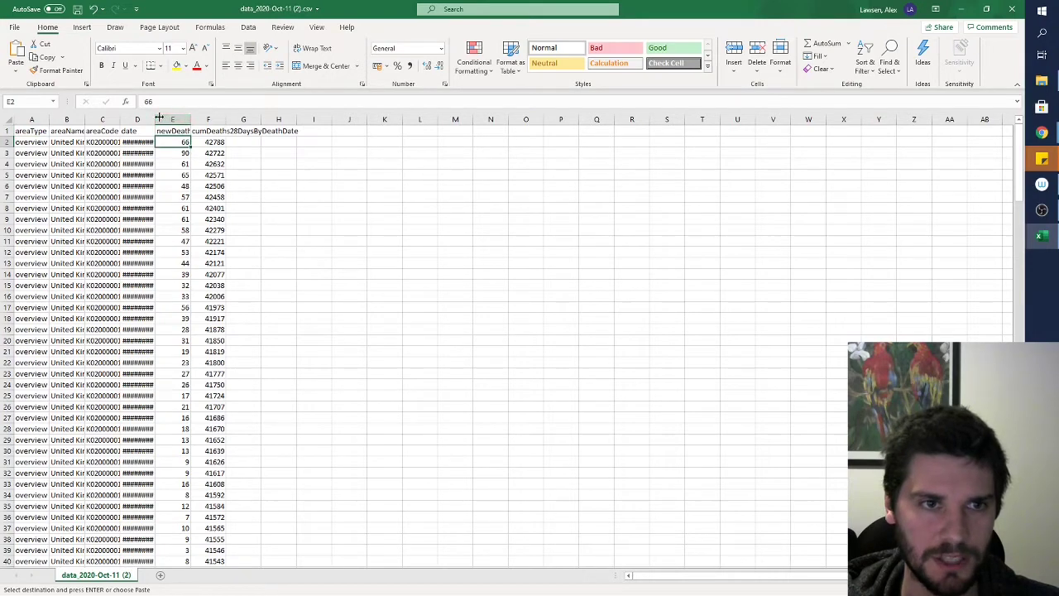
{"action": "right_click", "coordinate": [152, 119]}
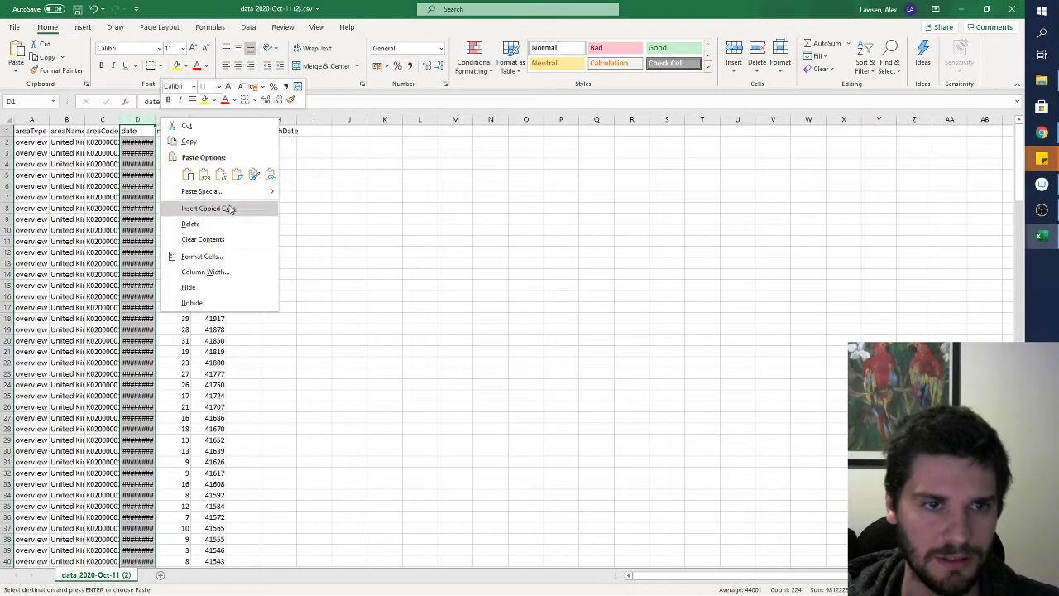
{"action": "key", "text": "Escape"}
{"action": "left_click", "coordinate": [346, 119]}
{"action": "key", "text": "ctrl+c"}
{"action": "right_click", "coordinate": [169, 119]}
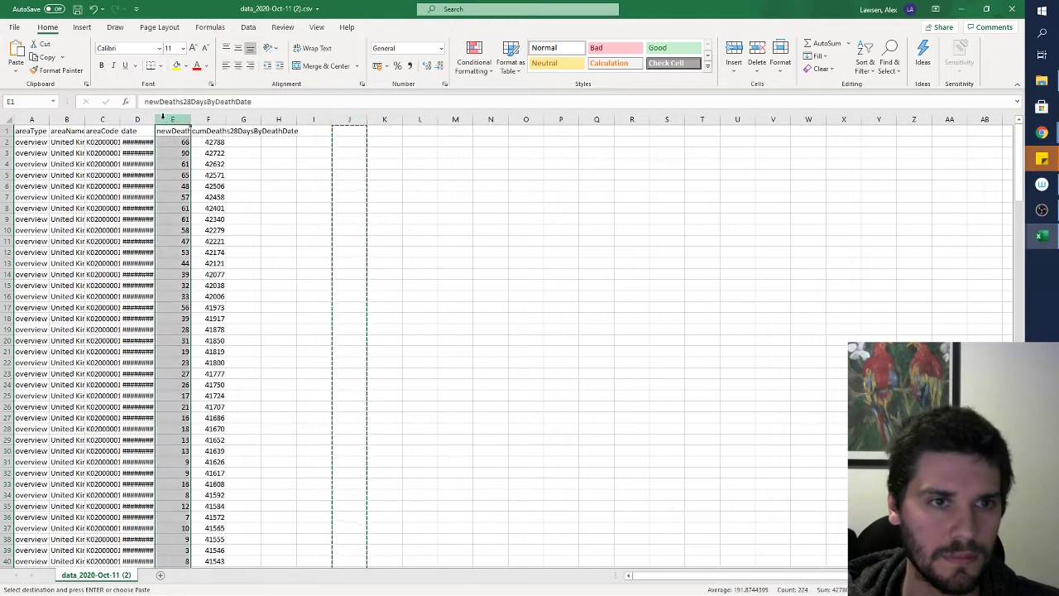
{"action": "left_click", "coordinate": [210, 210]}
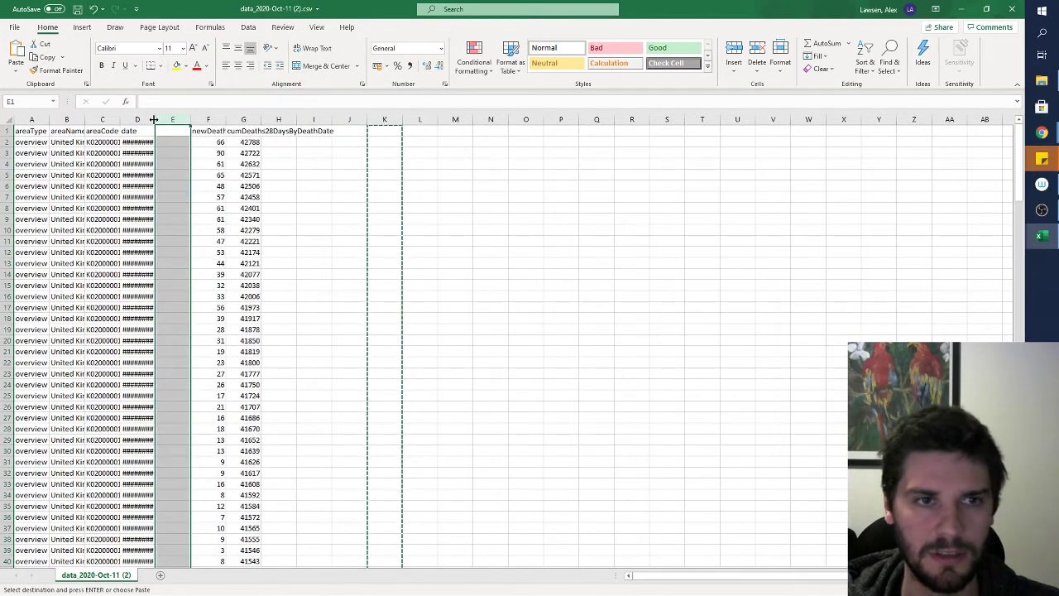
{"action": "left_click_drag", "start_coordinate": [155, 119], "coordinate": [178, 117]}
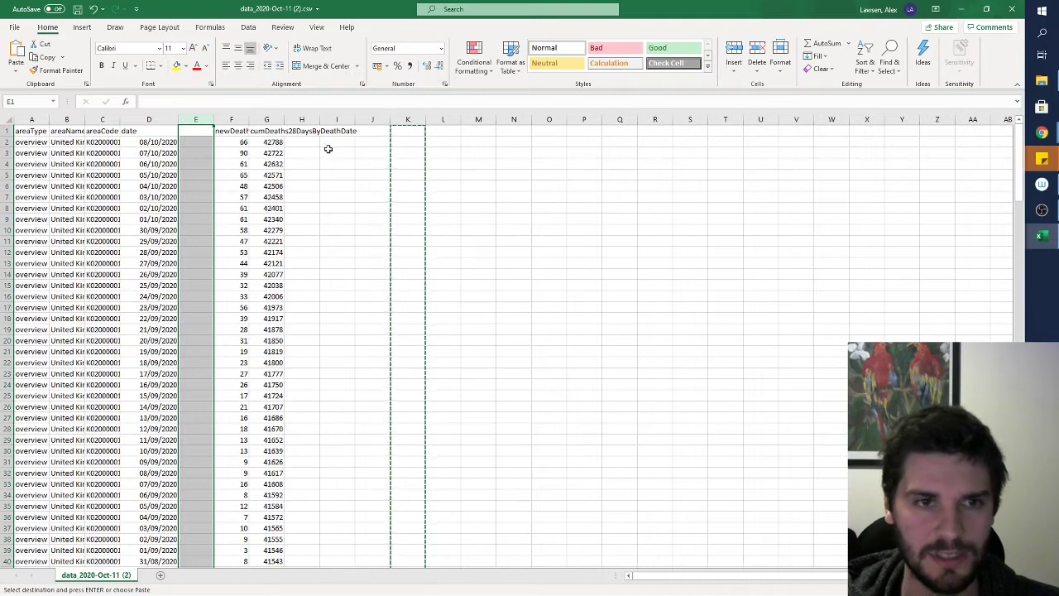
Add filters to the header row and sort the data by date from oldest to newest.
{"action": "key", "text": "ctrl+shift+Right"}
{"action": "left_click", "coordinate": [889, 62]}
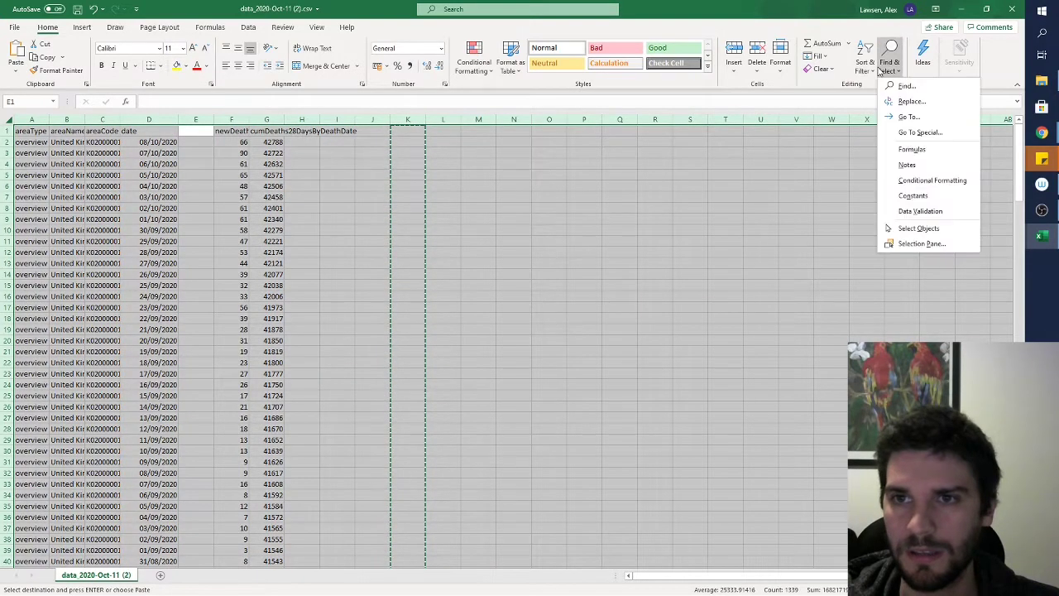
{"action": "left_click", "coordinate": [868, 67]}
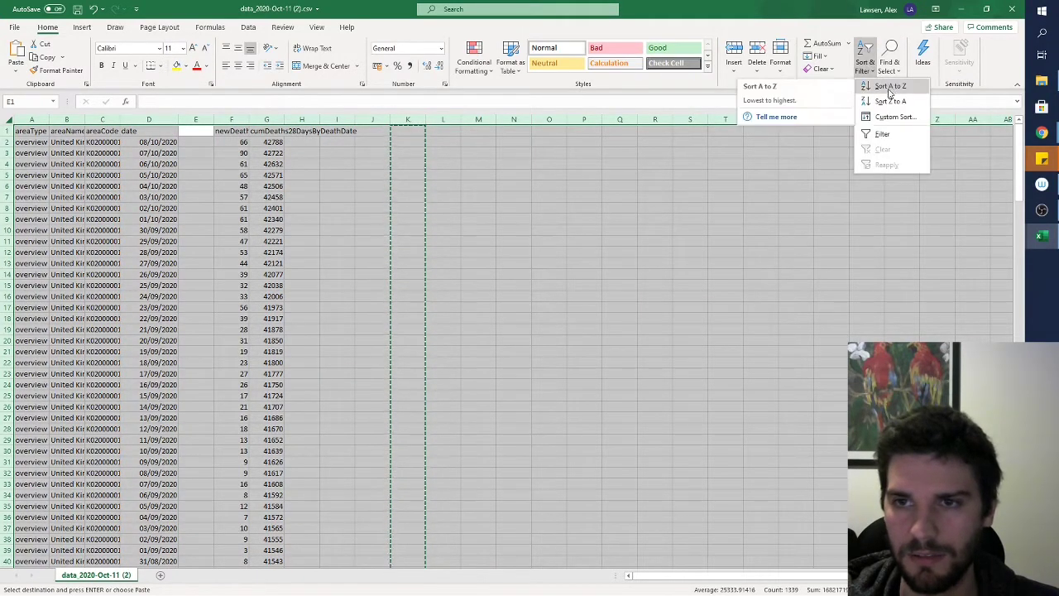
{"action": "left_click", "coordinate": [882, 135]}
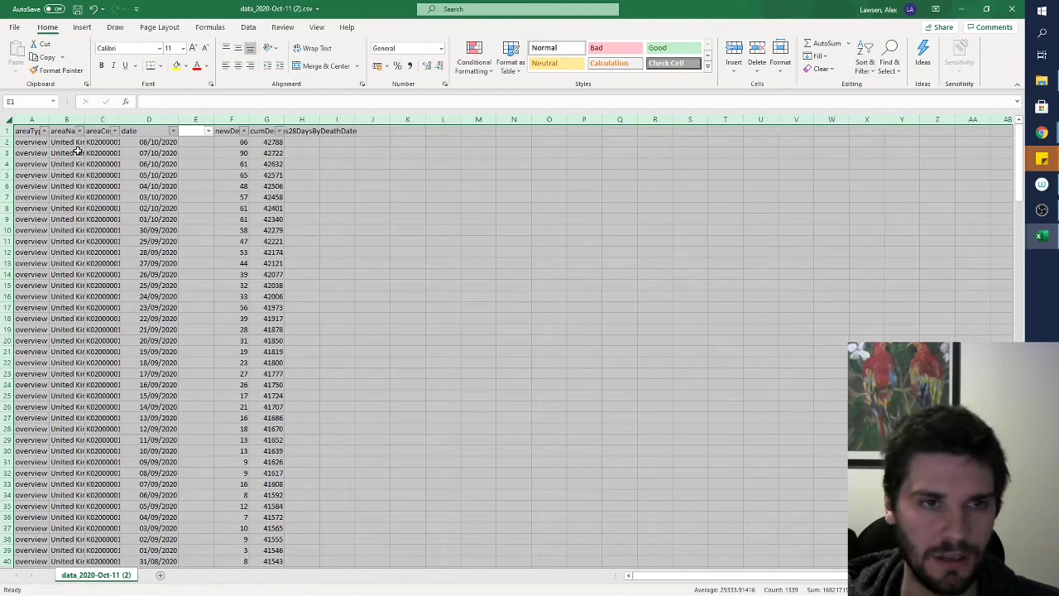
{"action": "left_click", "coordinate": [173, 131]}
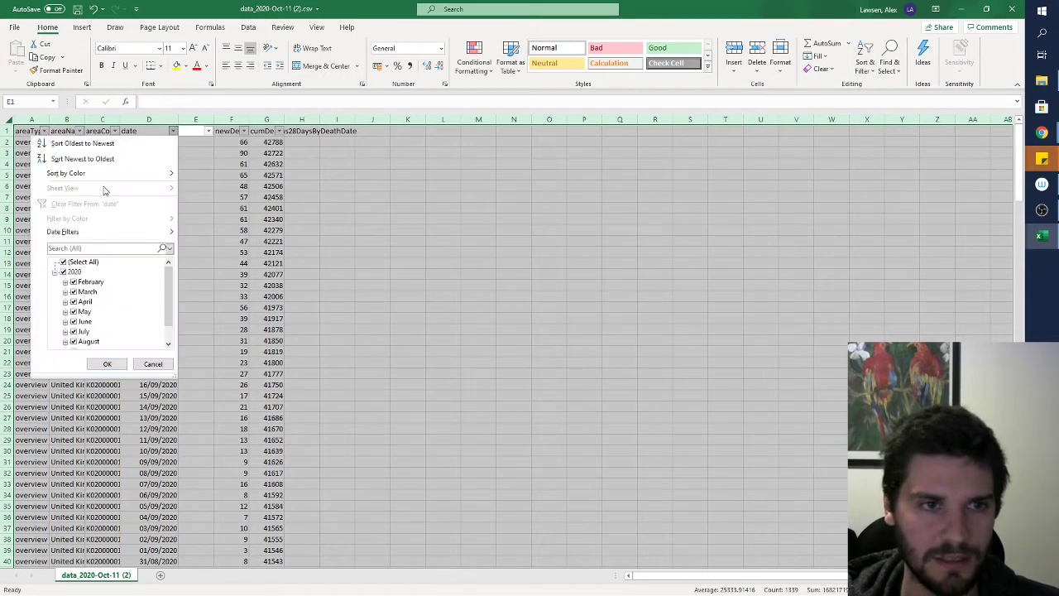
{"action": "left_click", "coordinate": [83, 143]}
Number the days in column E, entering 1 and 2 in E2 and E3 and filling the series down the data.
{"action": "left_click", "coordinate": [192, 141]}
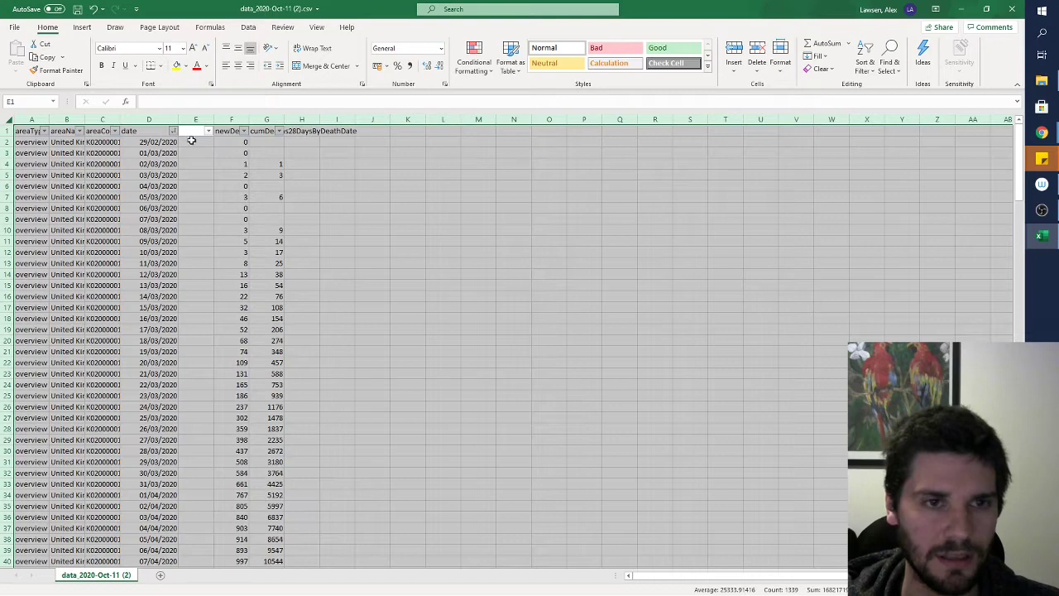
{"action": "type", "text": "1"}
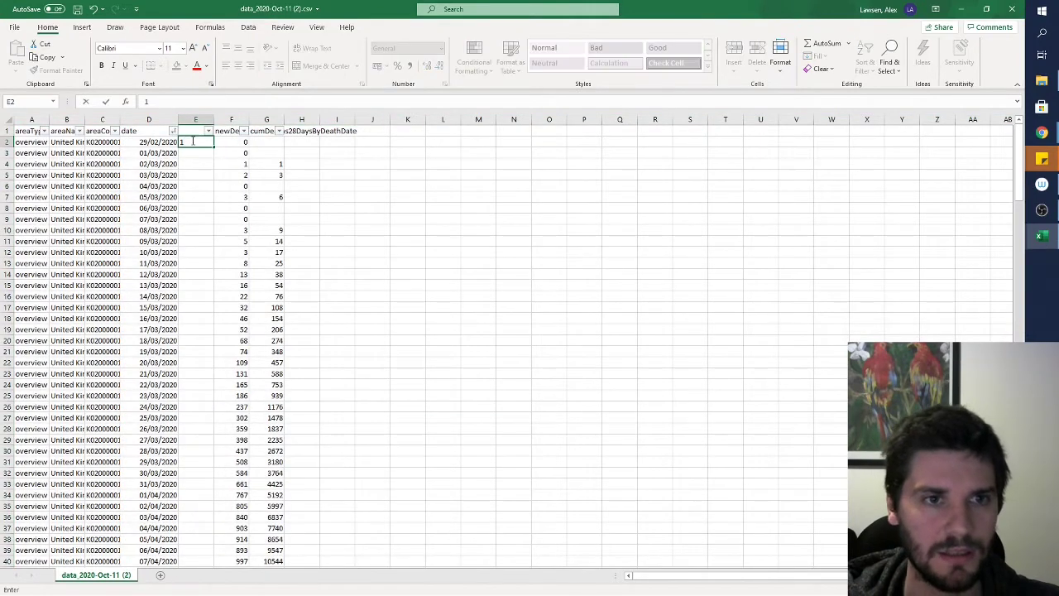
{"action": "key", "text": "Return"}
{"action": "type", "text": "2"}
{"action": "left_click_drag", "start_coordinate": [192, 142], "coordinate": [212, 157]}
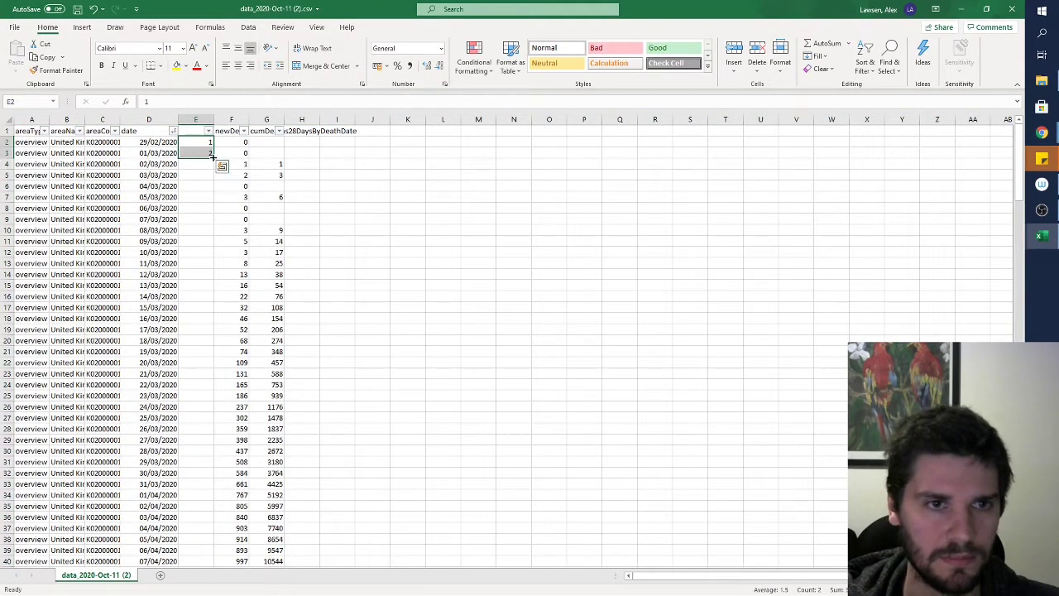
{"action": "double_click", "coordinate": [211, 158]}
{"action": "left_click", "coordinate": [373, 152]}
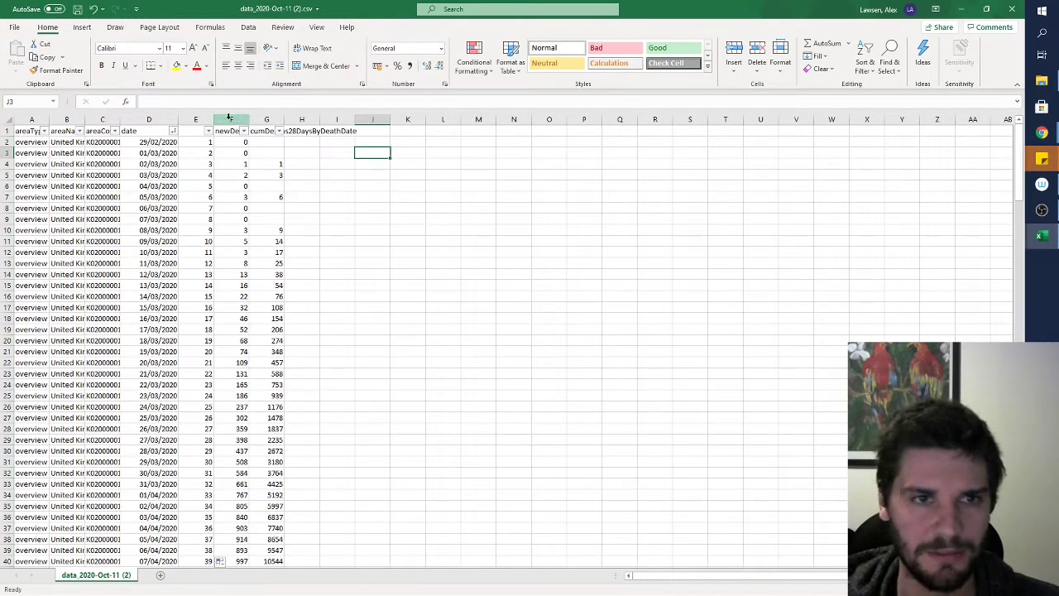
Insert an empty column between the day numbers and the new deaths column.
{"action": "left_click", "coordinate": [229, 119]}
{"action": "right_click", "coordinate": [229, 119]}
{"action": "left_click", "coordinate": [252, 210]}
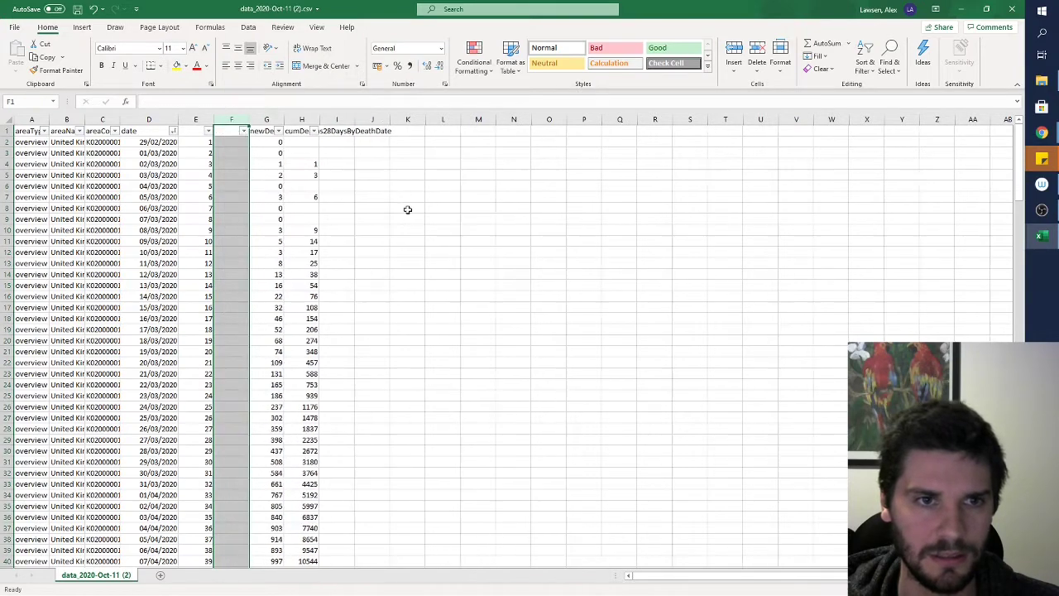
Calculate the seven-day rolling average of new deaths with =AVERAGE(G2:G8) in F8 and fill it down the column.
{"action": "left_click", "coordinate": [230, 139]}
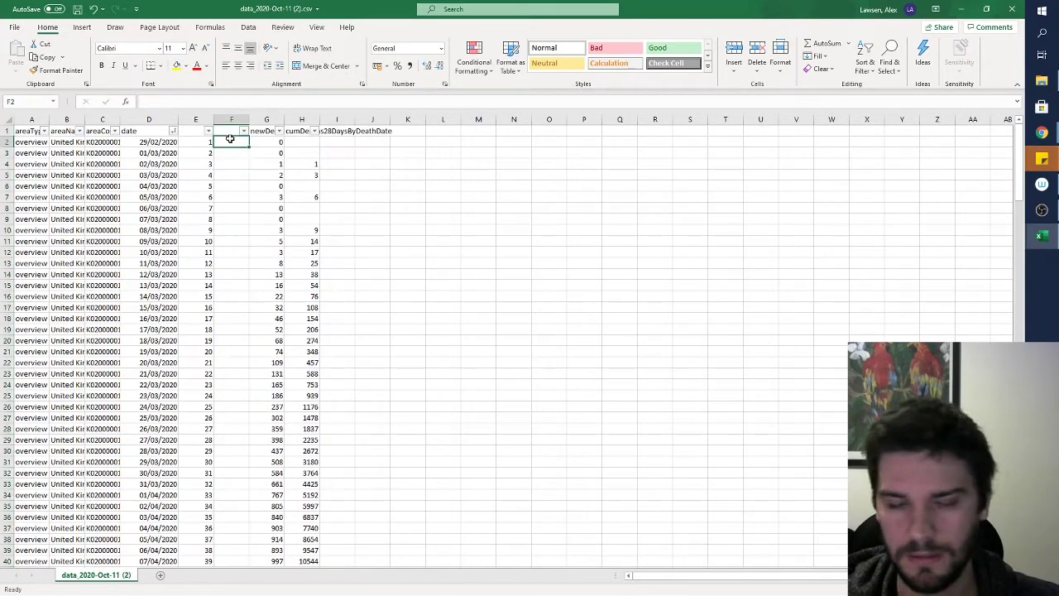
{"action": "left_click", "coordinate": [232, 210]}
{"action": "type", "text": "=AV"}
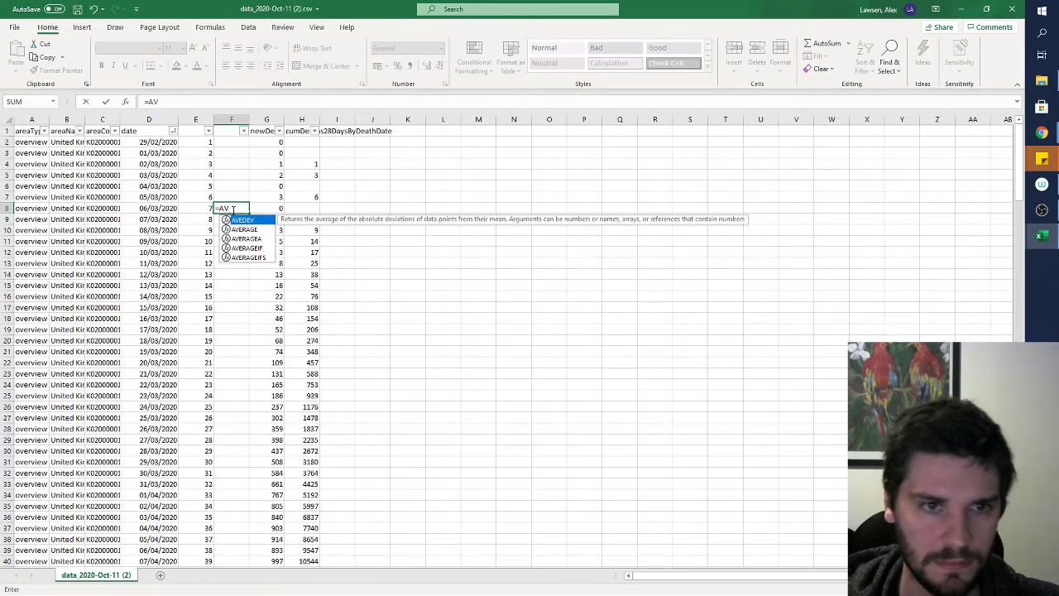
{"action": "key", "text": "Down"}
{"action": "key", "text": "Tab"}
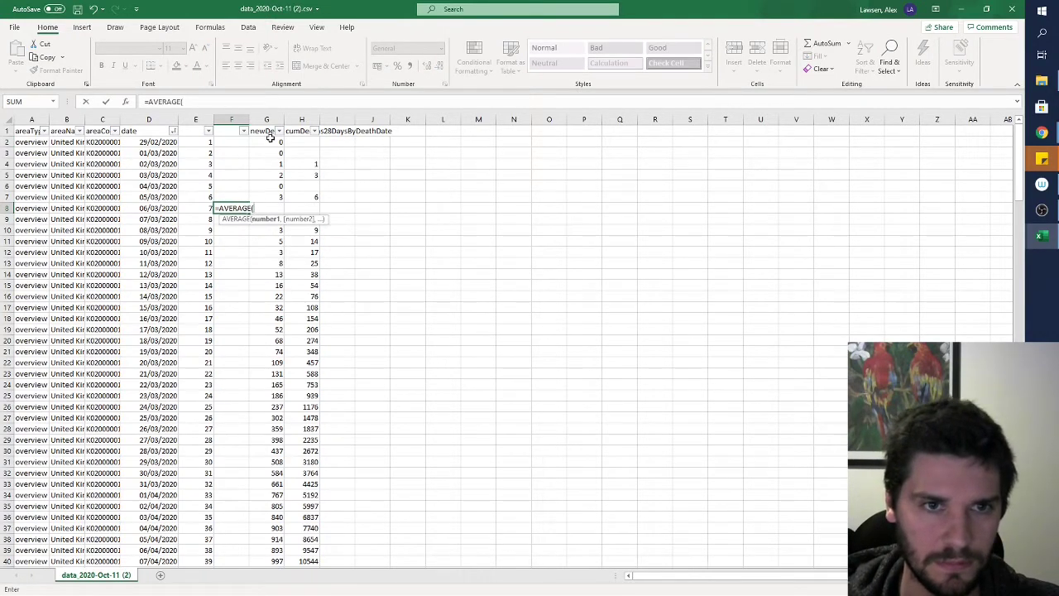
{"action": "left_click_drag", "start_coordinate": [270, 138], "coordinate": [272, 209]}
{"action": "key", "text": "ctrl+Return"}
{"action": "double_click", "coordinate": [249, 213]}
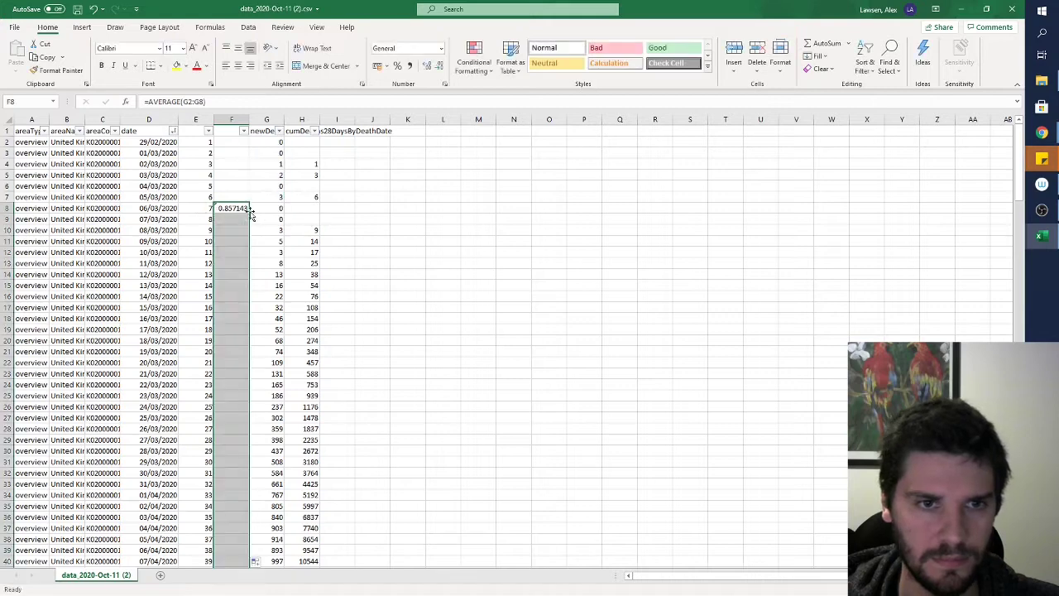
Copy columns E to G and paste them into the Desmos graphing calculator as a table.
{"action": "left_click_drag", "start_coordinate": [196, 119], "coordinate": [273, 120]}
{"action": "key", "text": "ctrl+c"}
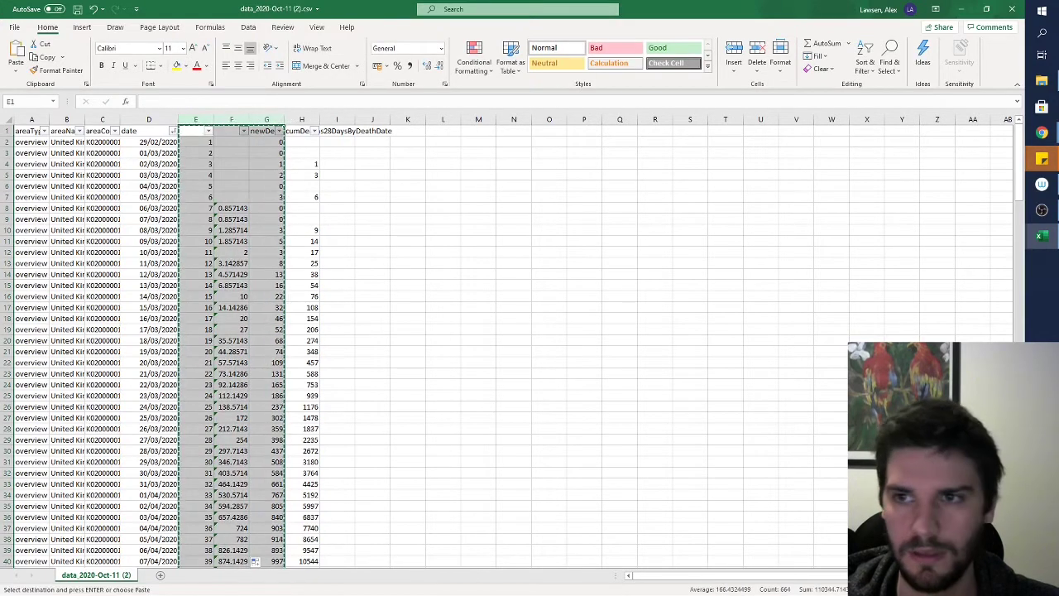
{"action": "mouse_move", "coordinate": [1041, 132]}
{"action": "left_click", "coordinate": [967, 90]}
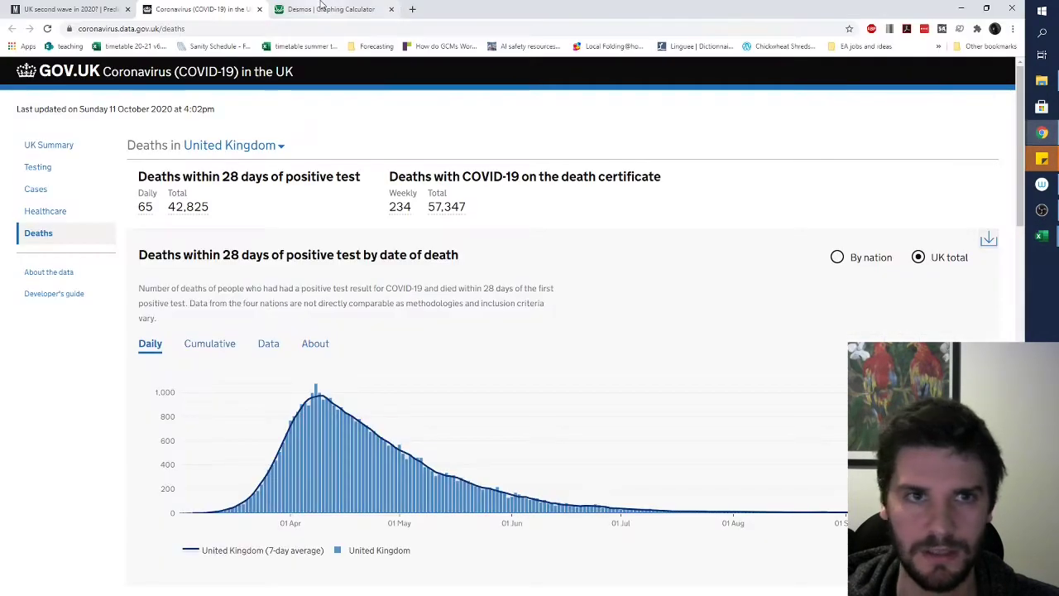
{"action": "left_click", "coordinate": [321, 8]}
{"action": "key", "text": "ctrl+v"}
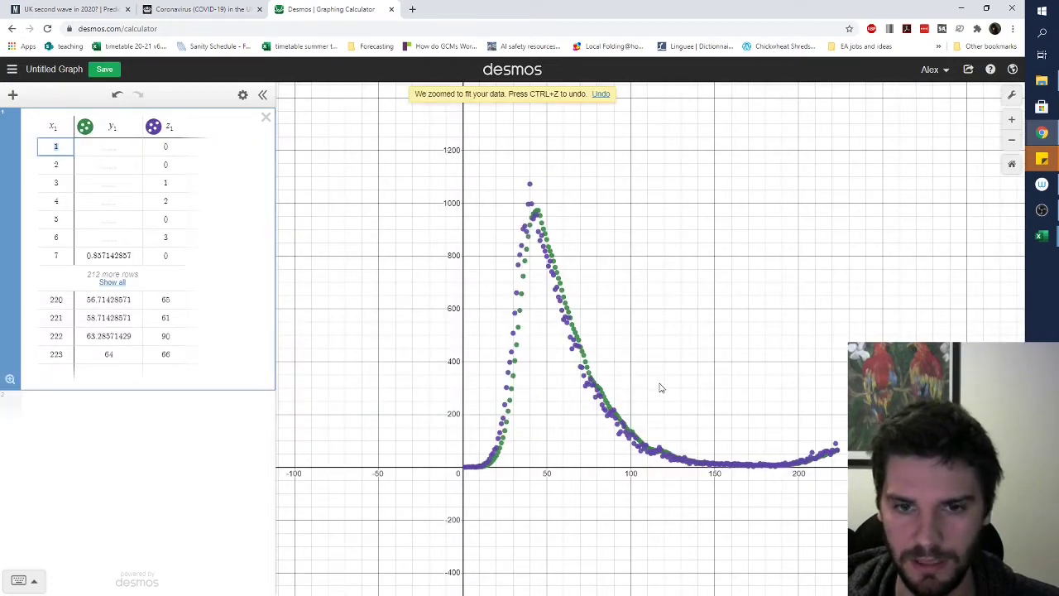
Examine the plotted daily deaths and rolling average curves, checking the copied columns in the Excel sheet.
{"action": "scroll", "coordinate": [660, 387], "scroll_direction": "up", "scroll_amount": 5}
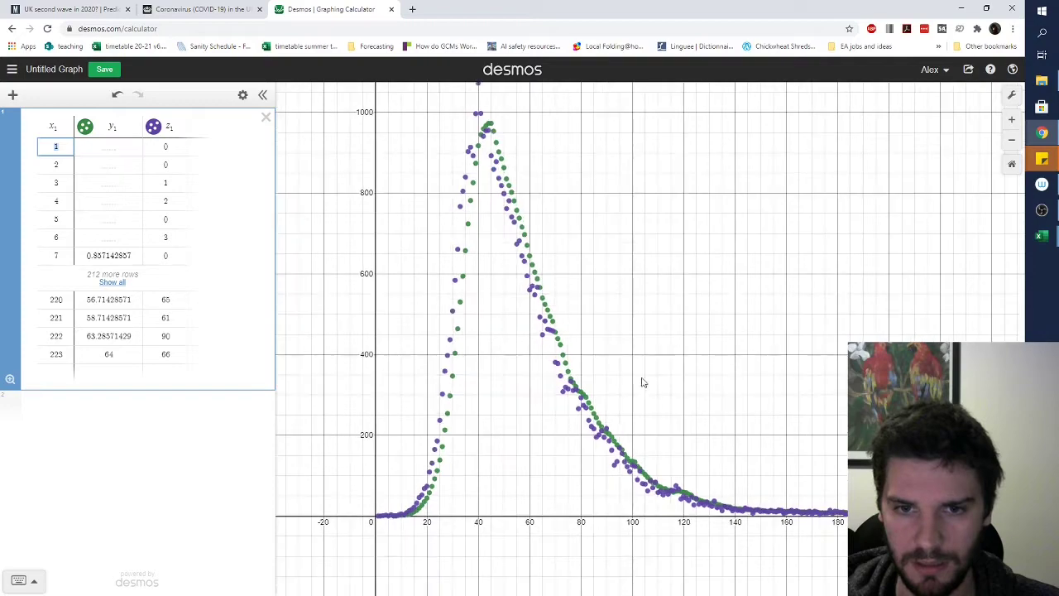
{"action": "left_click_drag", "start_coordinate": [644, 382], "coordinate": [591, 329]}
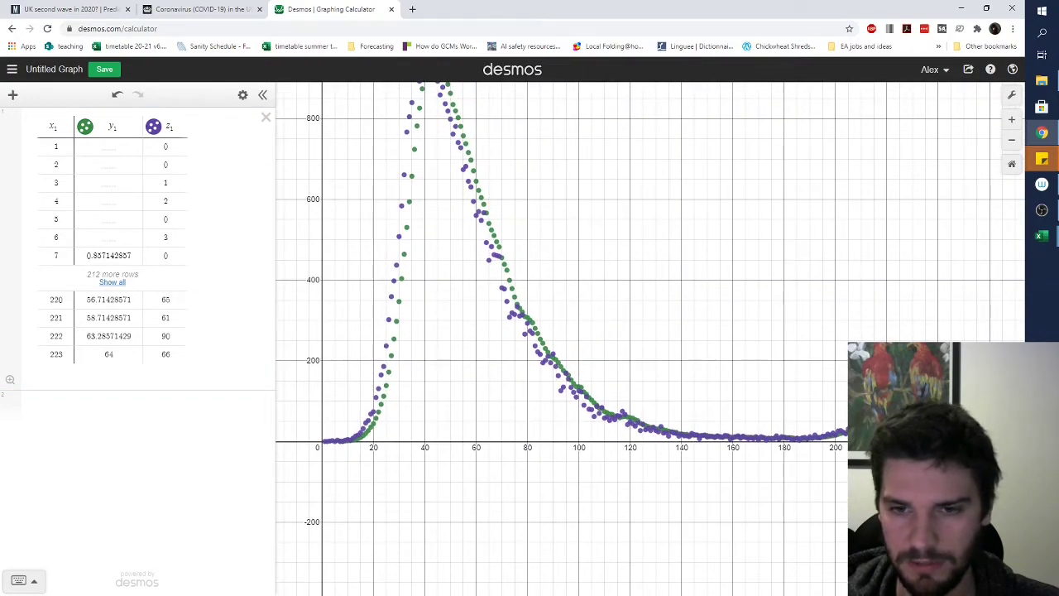
{"action": "scroll", "coordinate": [583, 339], "scroll_direction": "down", "scroll_amount": 3}
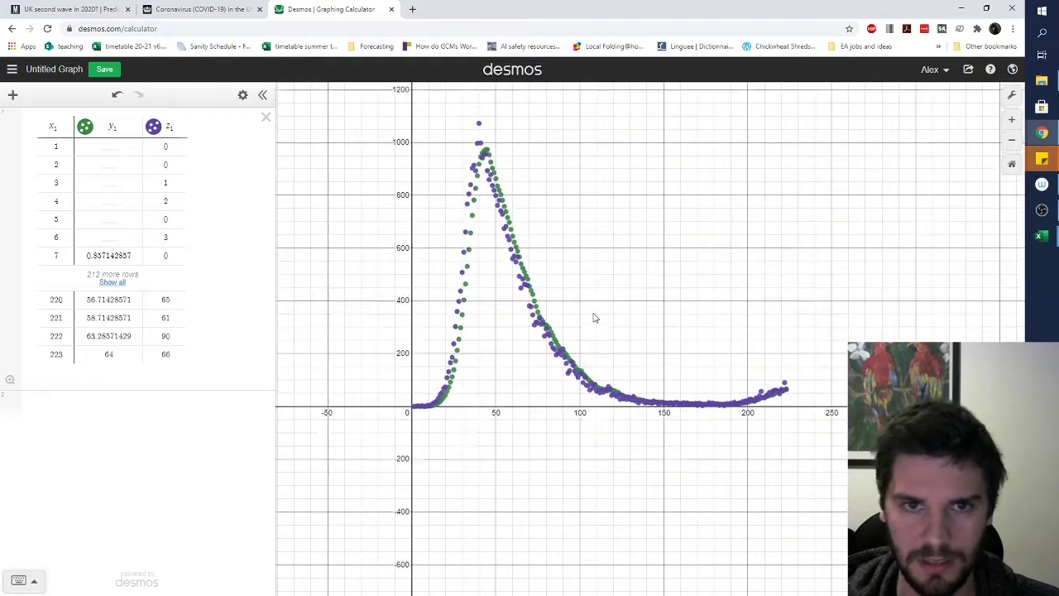
{"action": "scroll", "coordinate": [597, 327], "scroll_direction": "up", "scroll_amount": 2}
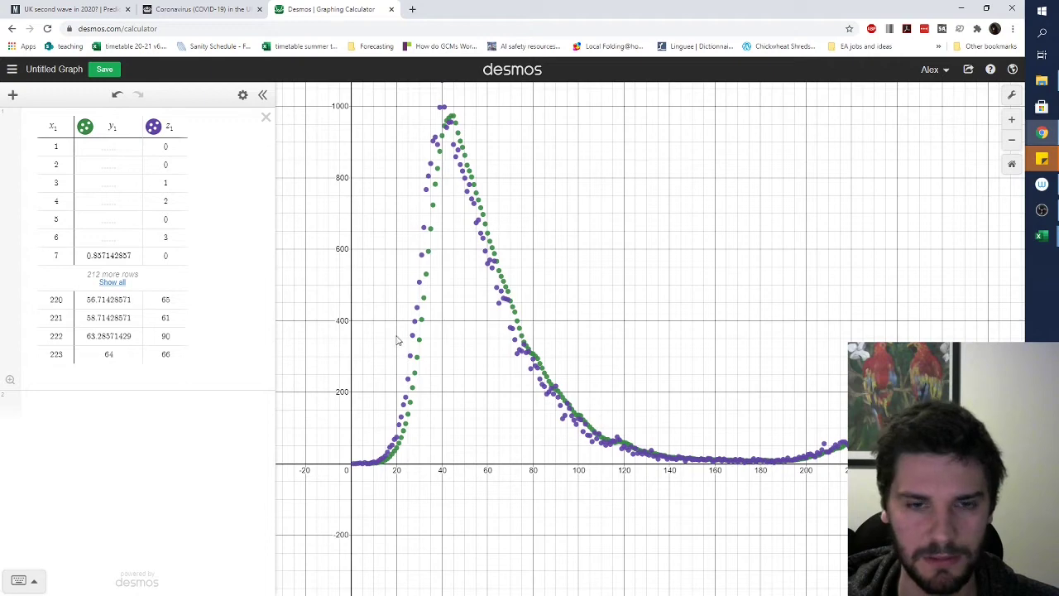
{"action": "mouse_move", "coordinate": [1042, 236]}
{"action": "left_click", "coordinate": [956, 277]}
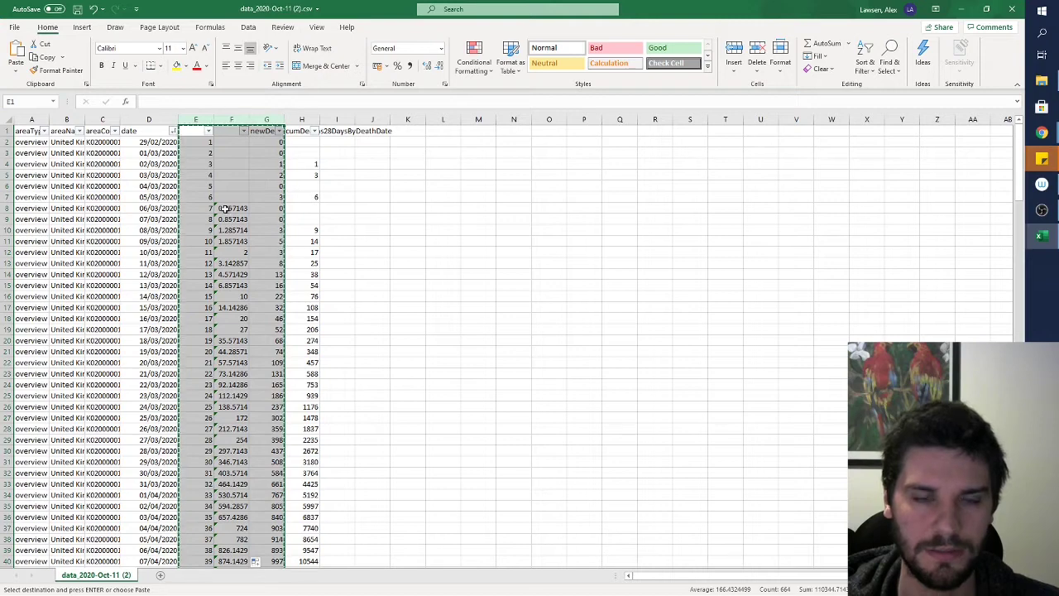
{"action": "left_click", "coordinate": [960, 9]}
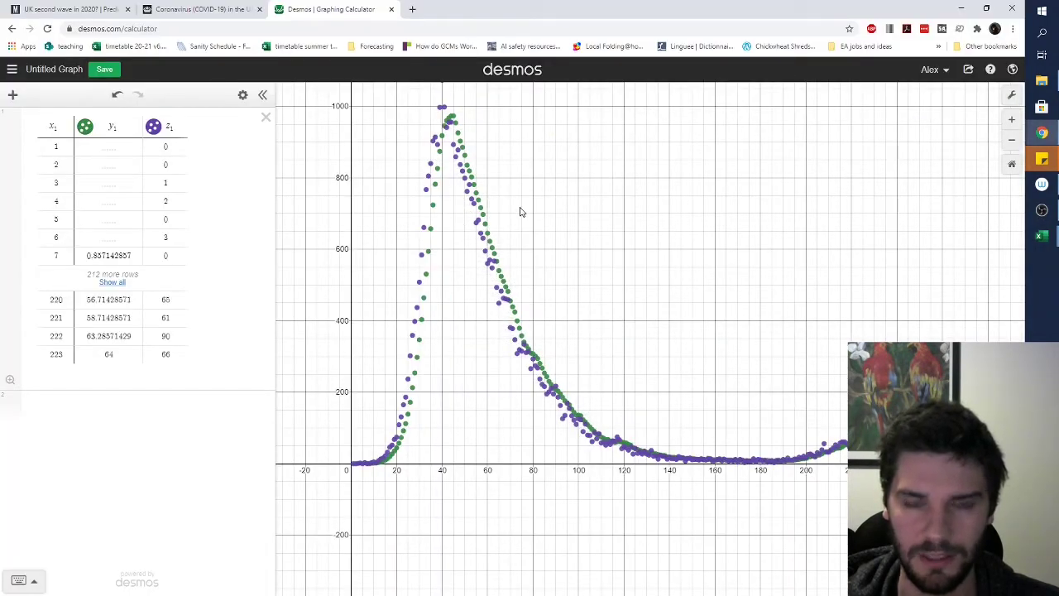
{"action": "scroll", "coordinate": [534, 213], "scroll_direction": "down", "scroll_amount": 3}
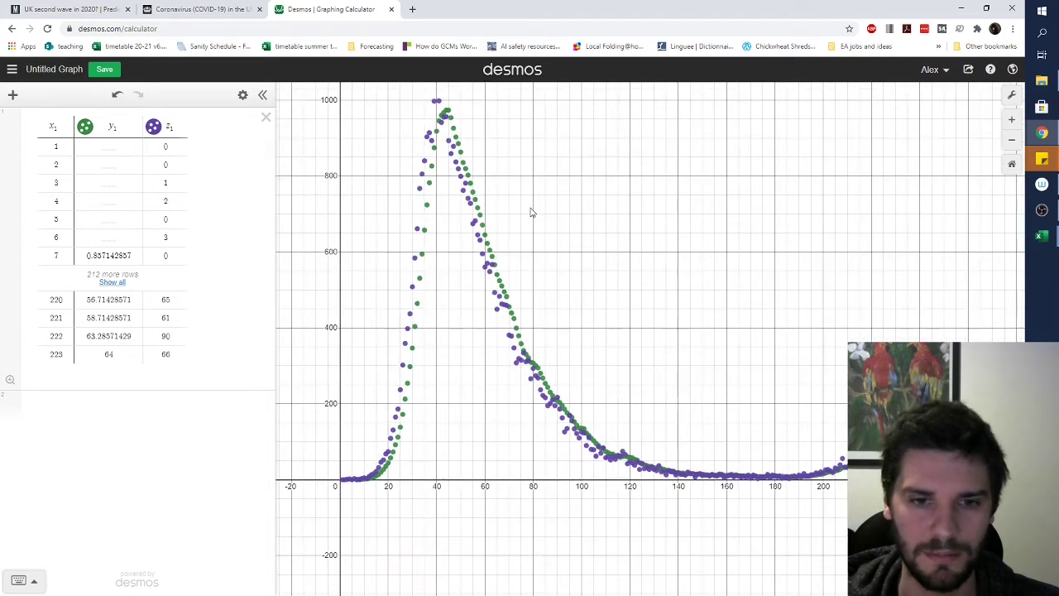
{"action": "left_click_drag", "start_coordinate": [489, 159], "coordinate": [486, 156]}
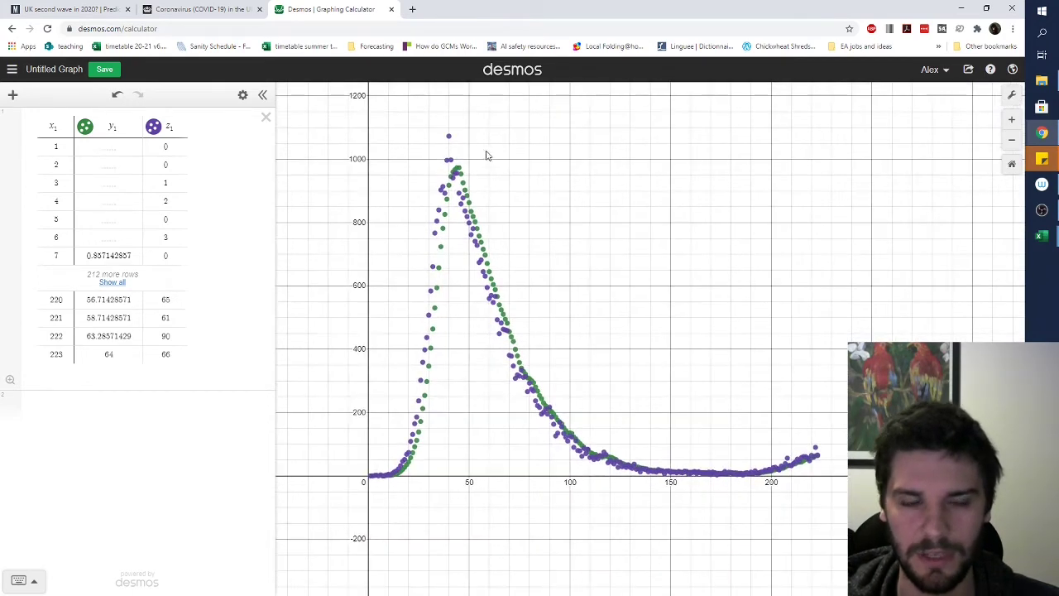
Hide the z₁ daily deaths points and examine the y₁ rolling average from day 170 onward.
{"action": "left_click", "coordinate": [153, 127]}
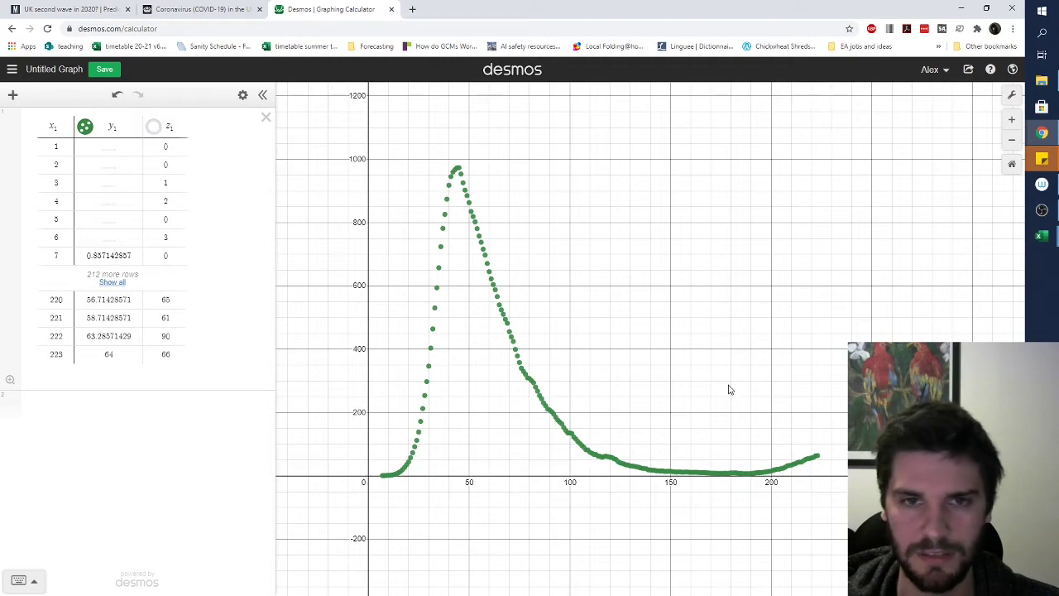
{"action": "left_click_drag", "start_coordinate": [728, 390], "coordinate": [709, 366]}
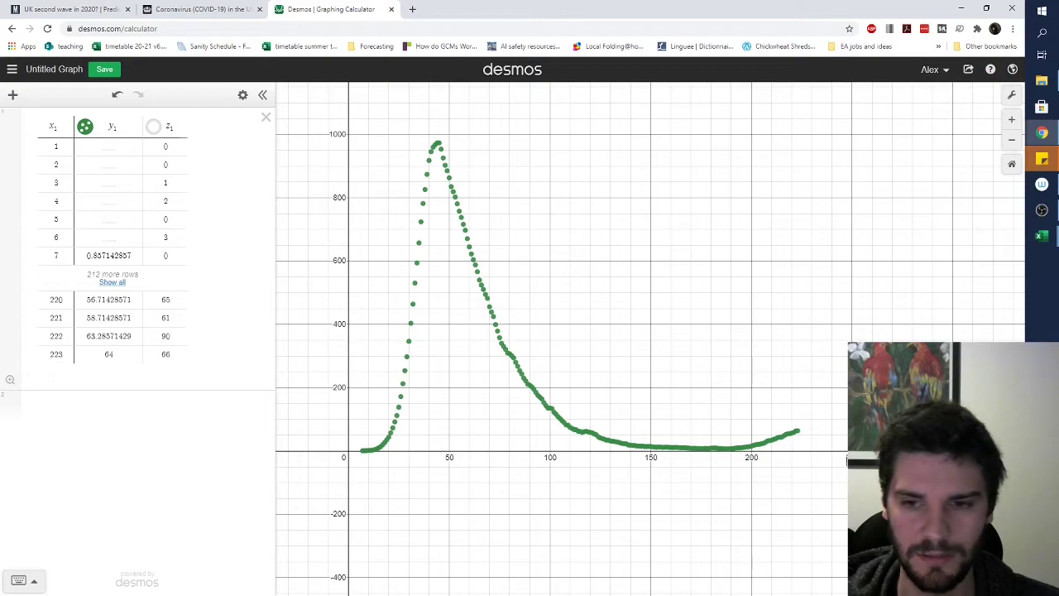
{"action": "scroll", "coordinate": [786, 426], "scroll_direction": "up", "scroll_amount": 5}
{"action": "scroll", "coordinate": [687, 305], "scroll_direction": "up", "scroll_amount": 2}
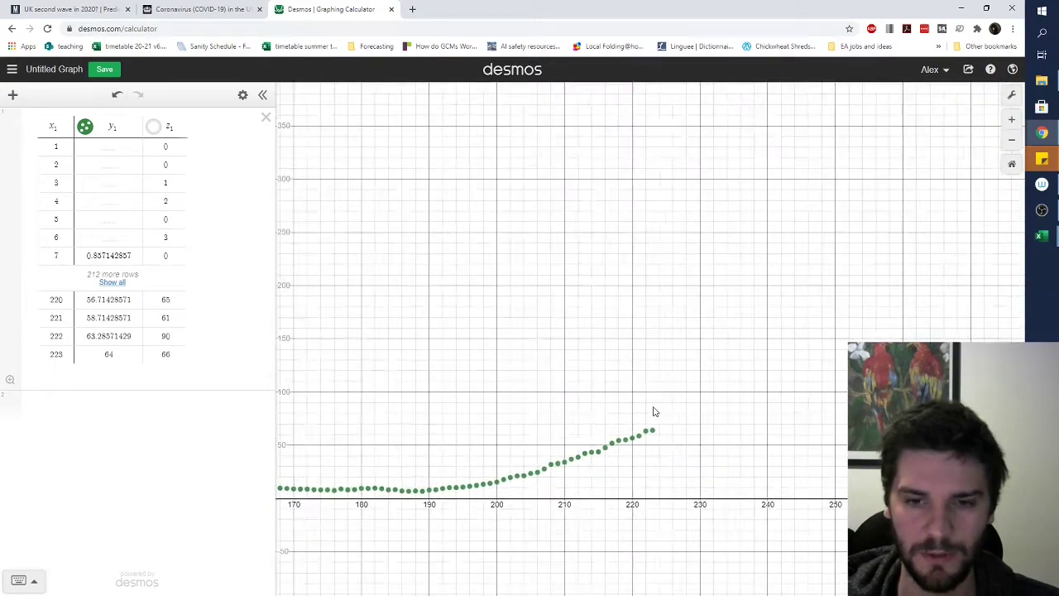
Add the line equation y = mx + c below the data table and create sliders for m and c.
{"action": "scroll", "coordinate": [654, 413], "scroll_direction": "up", "scroll_amount": 2}
{"action": "scroll", "coordinate": [786, 362], "scroll_direction": "up", "scroll_amount": 2}
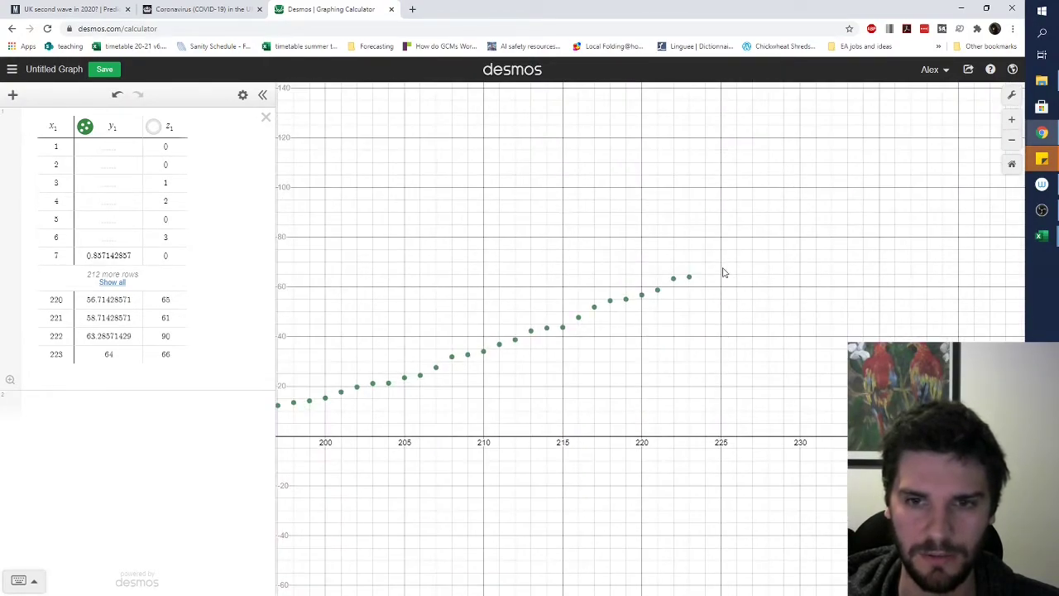
{"action": "mouse_move", "coordinate": [691, 279]}
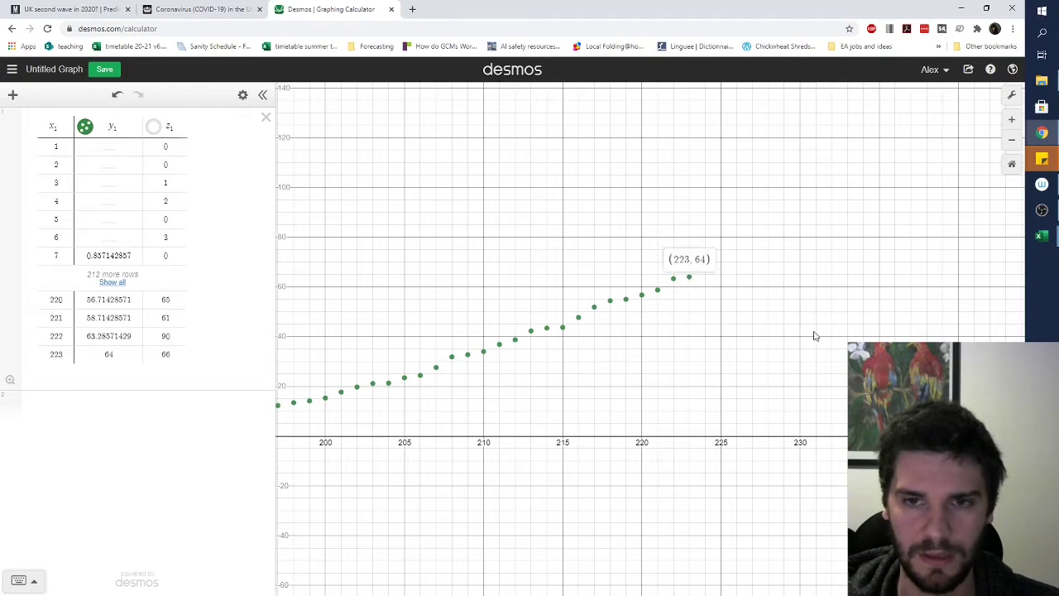
{"action": "left_click", "coordinate": [60, 400]}
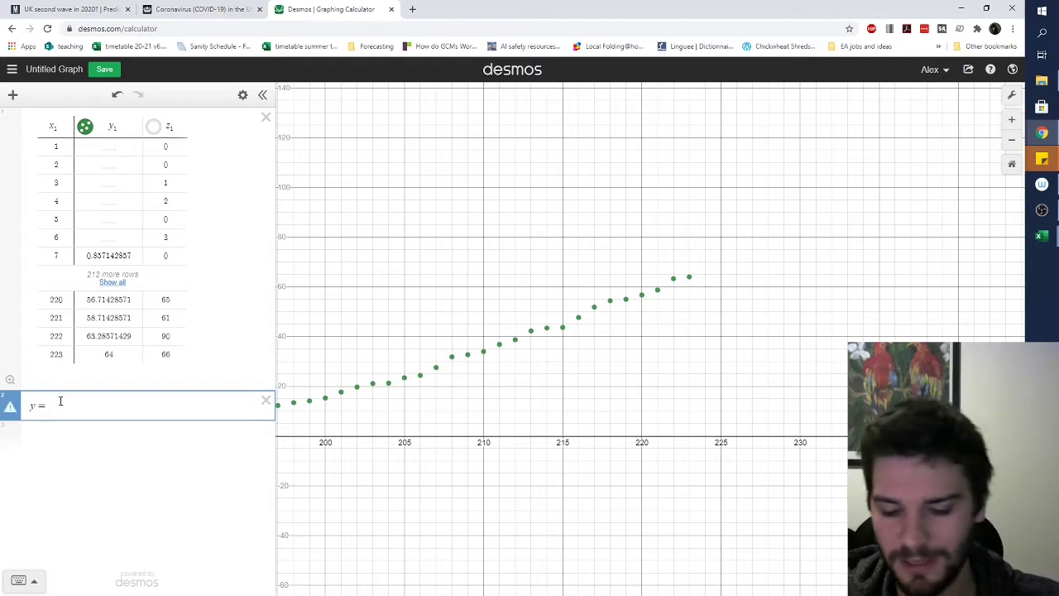
{"action": "type", "text": "y = mx + c"}
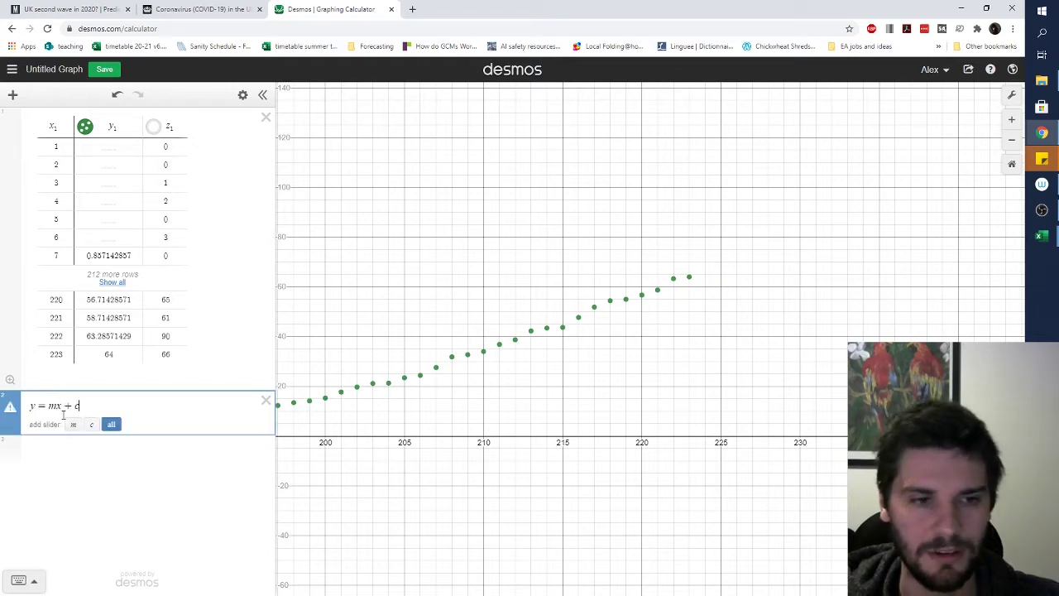
{"action": "left_click", "coordinate": [111, 424]}
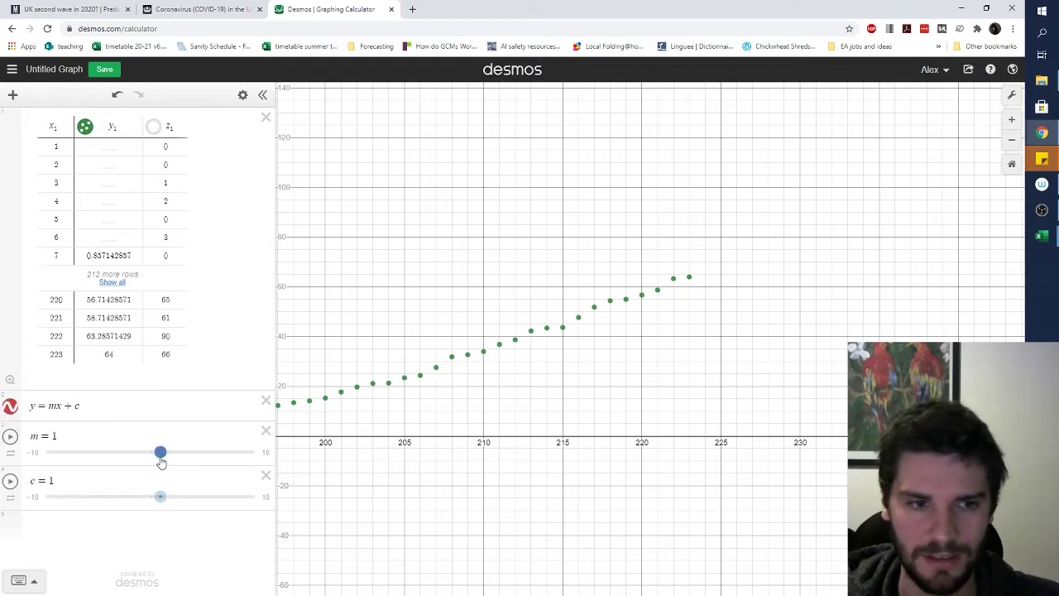
Try to fit the line to the rolling average by setting m to 2.9 and c to −10.
{"action": "mouse_move", "coordinate": [161, 461]}
{"action": "left_mouse_down"}
{"action": "mouse_move", "coordinate": [185, 458]}
{"action": "mouse_move", "coordinate": [170, 454]}
{"action": "left_mouse_up"}
{"action": "scroll", "coordinate": [527, 319], "scroll_direction": "down", "scroll_amount": 5}
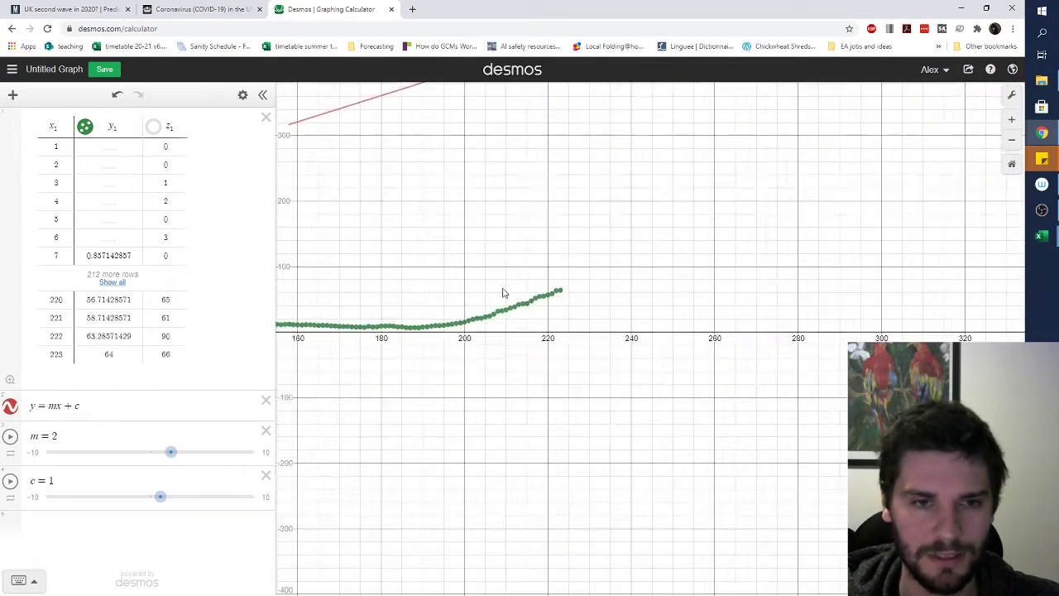
{"action": "scroll", "coordinate": [392, 279], "scroll_direction": "down", "scroll_amount": 3}
{"action": "left_click_drag", "start_coordinate": [392, 279], "coordinate": [416, 326]}
{"action": "mouse_move", "coordinate": [182, 455]}
{"action": "left_mouse_down"}
{"action": "mouse_move", "coordinate": [106, 453]}
{"action": "mouse_move", "coordinate": [180, 453]}
{"action": "left_mouse_up"}
{"action": "left_click_drag", "start_coordinate": [162, 497], "coordinate": [46, 497]}
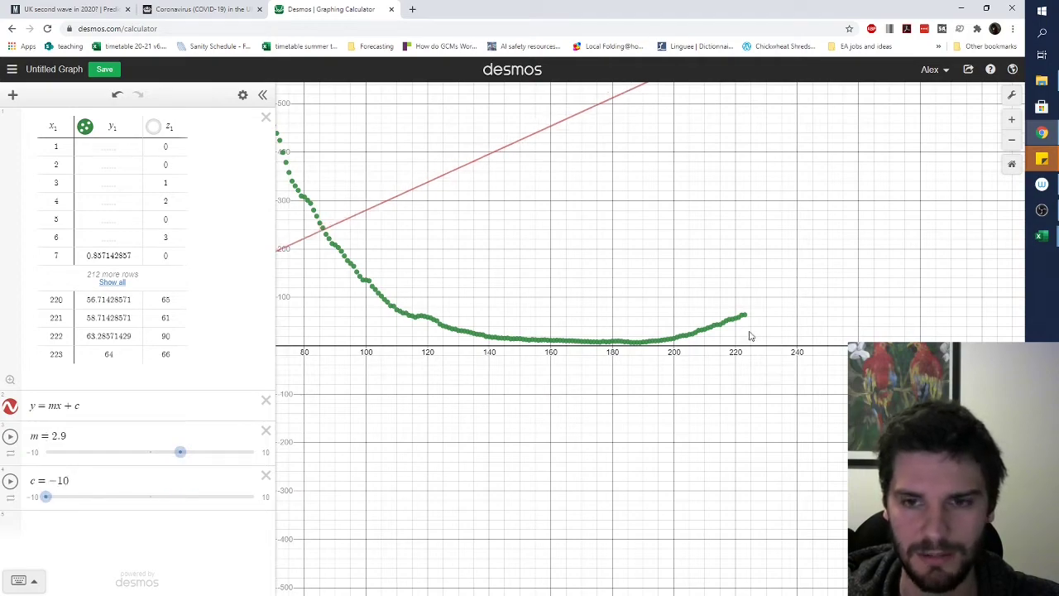
Replace the line equation with y − y₀ = m(x − x₀), add sliders for y₀ and x₀, and delete the c slider.
{"action": "scroll", "coordinate": [736, 334], "scroll_direction": "up", "scroll_amount": 8}
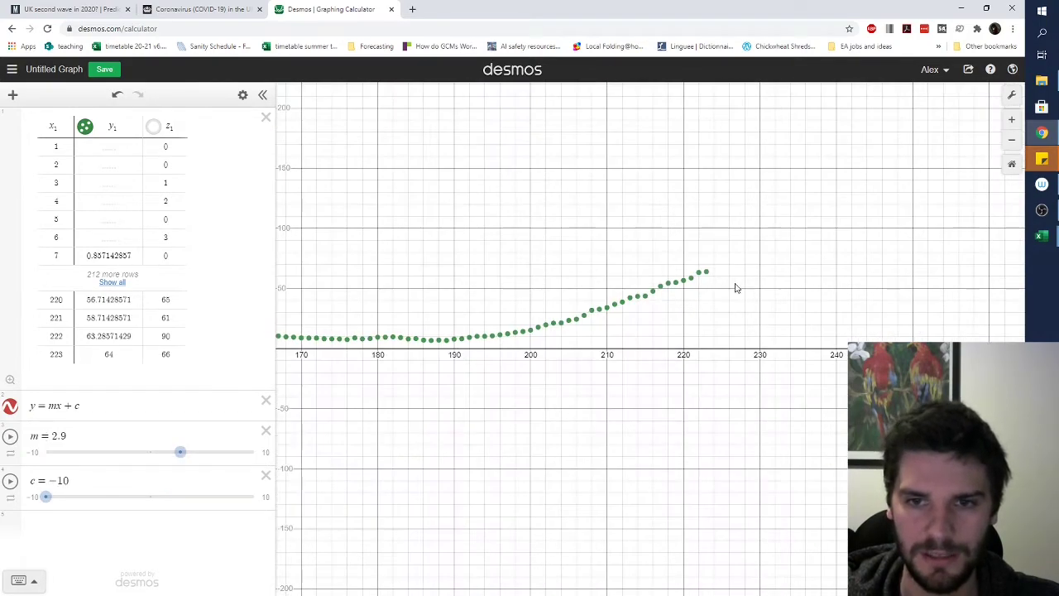
{"action": "left_click", "coordinate": [516, 307]}
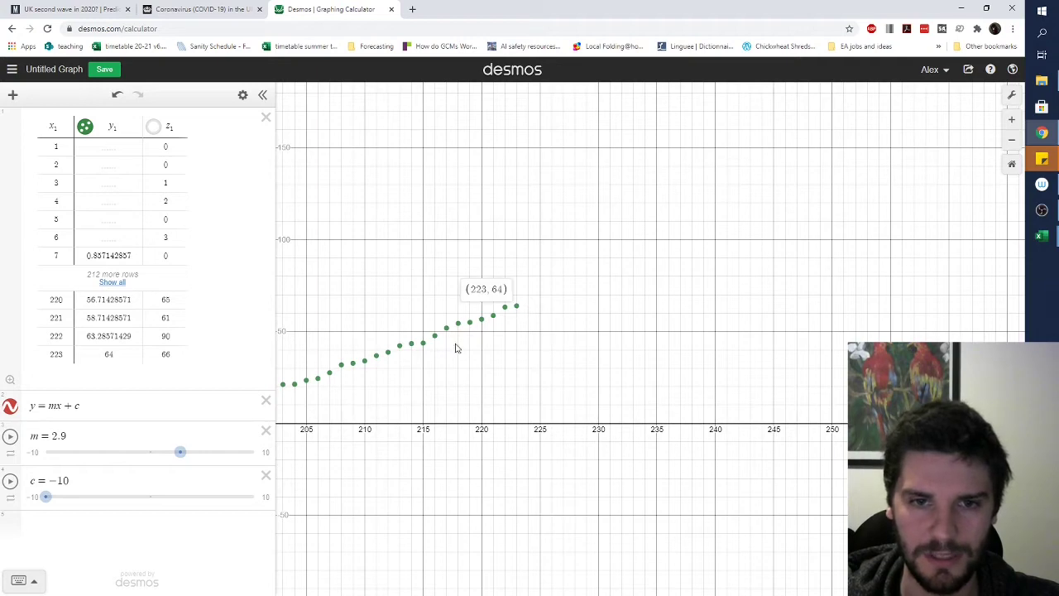
{"action": "left_click_drag", "start_coordinate": [101, 406], "coordinate": [26, 411]}
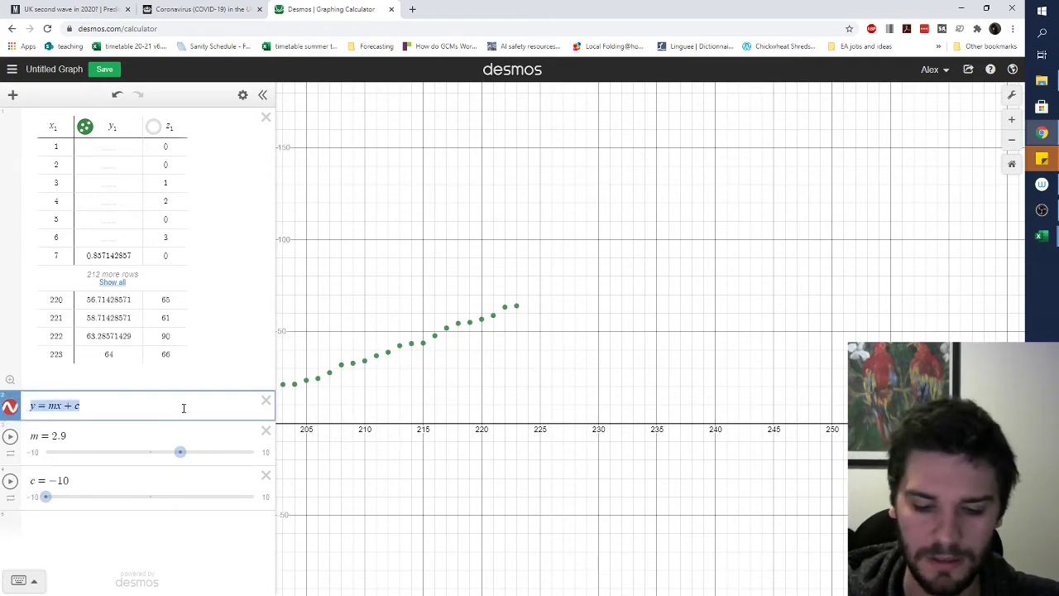
{"action": "type", "text": "y"}
{"action": "type", "text": "~y"}
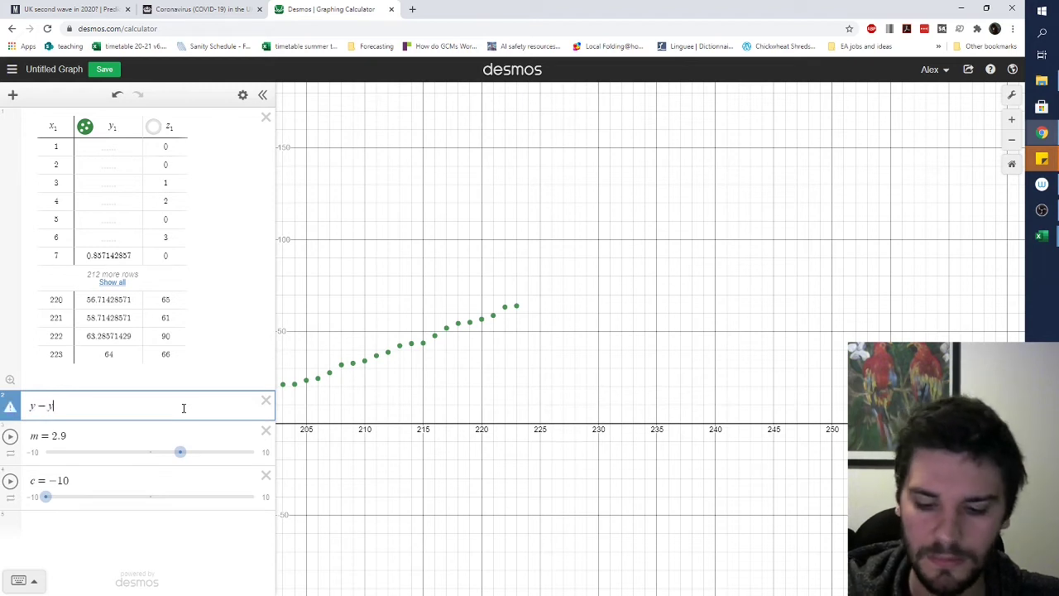
{"action": "type", "text": "0"}
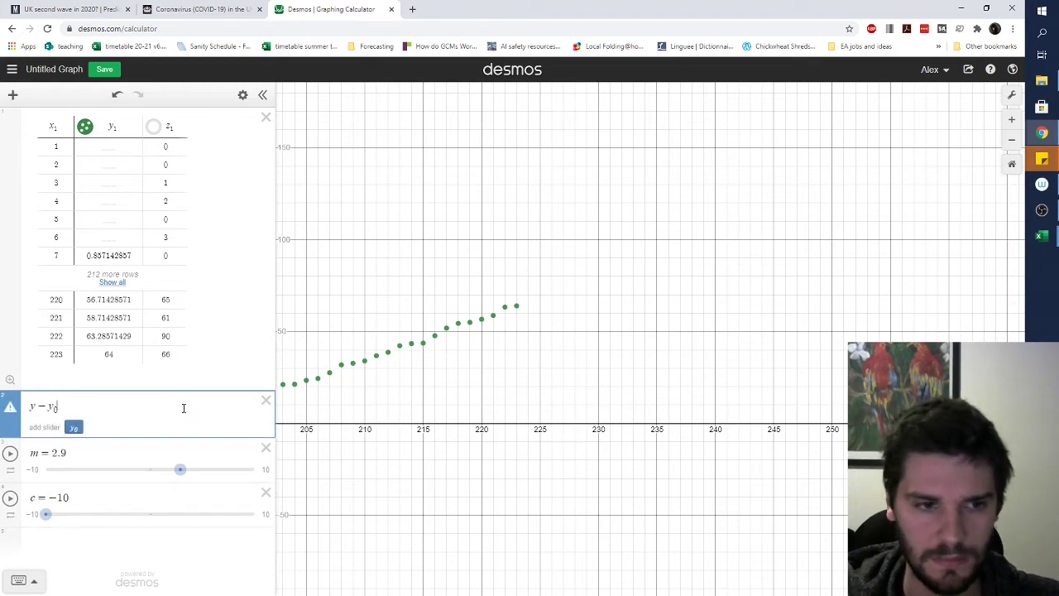
{"action": "type", "text": "=m(x-x0"}
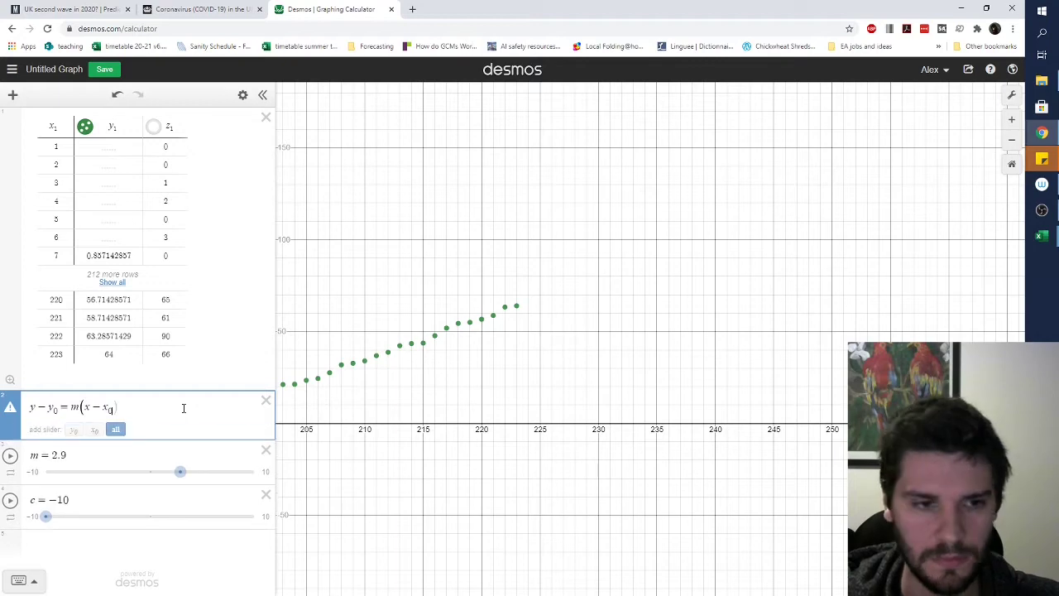
{"action": "left_click", "coordinate": [115, 428]}
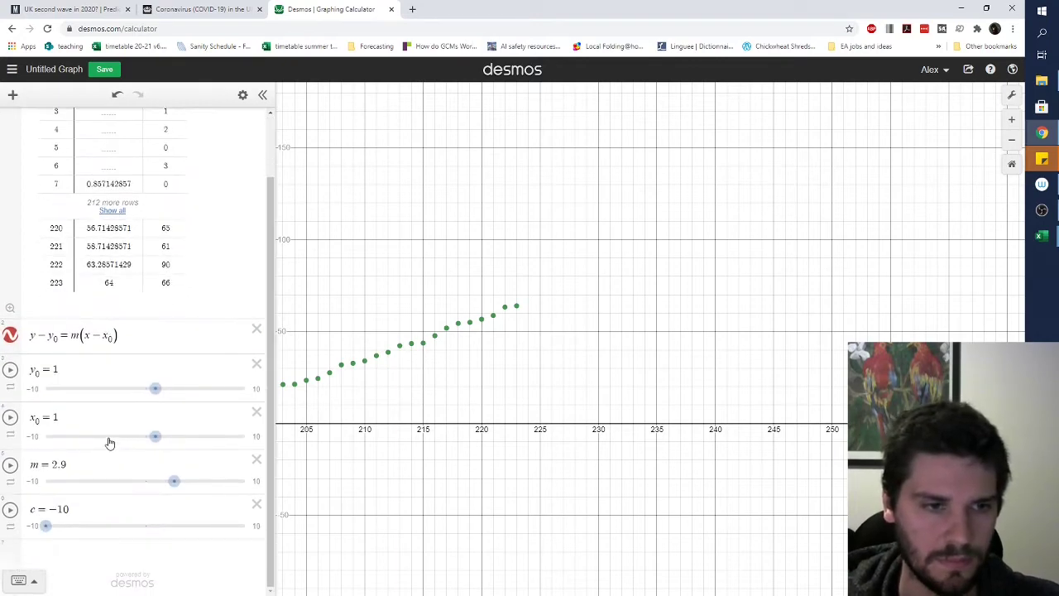
{"action": "left_click", "coordinate": [256, 503]}
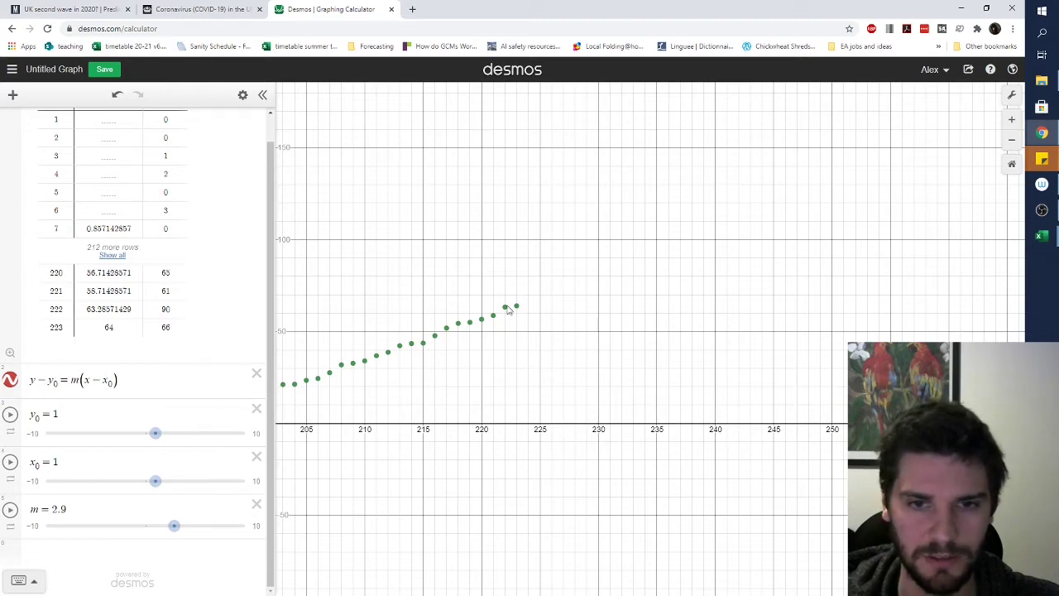
Anchor the line at the latest data point with y₀ = 64 and x₀ = 223, and adjust the slope m to 1.8.
{"action": "mouse_move", "coordinate": [517, 311]}
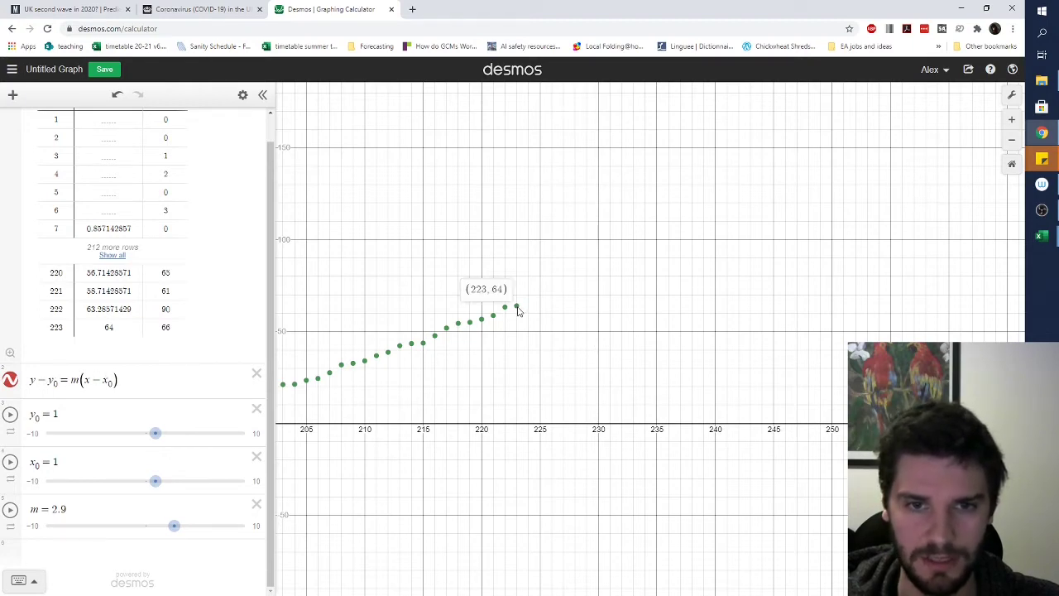
{"action": "left_click", "coordinate": [55, 414]}
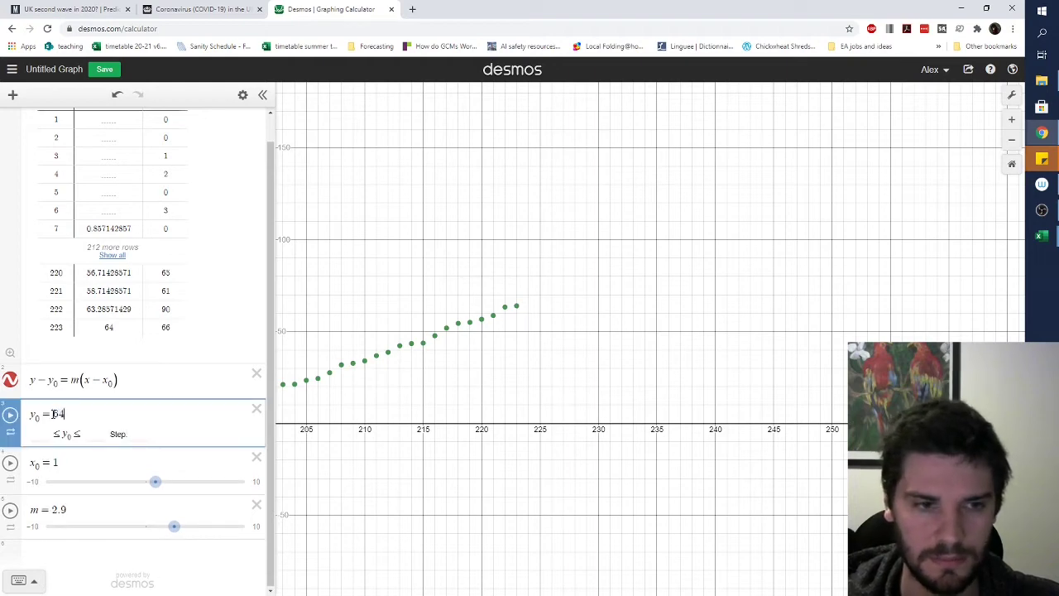
{"action": "left_click", "coordinate": [518, 306]}
{"action": "left_click", "coordinate": [71, 460]}
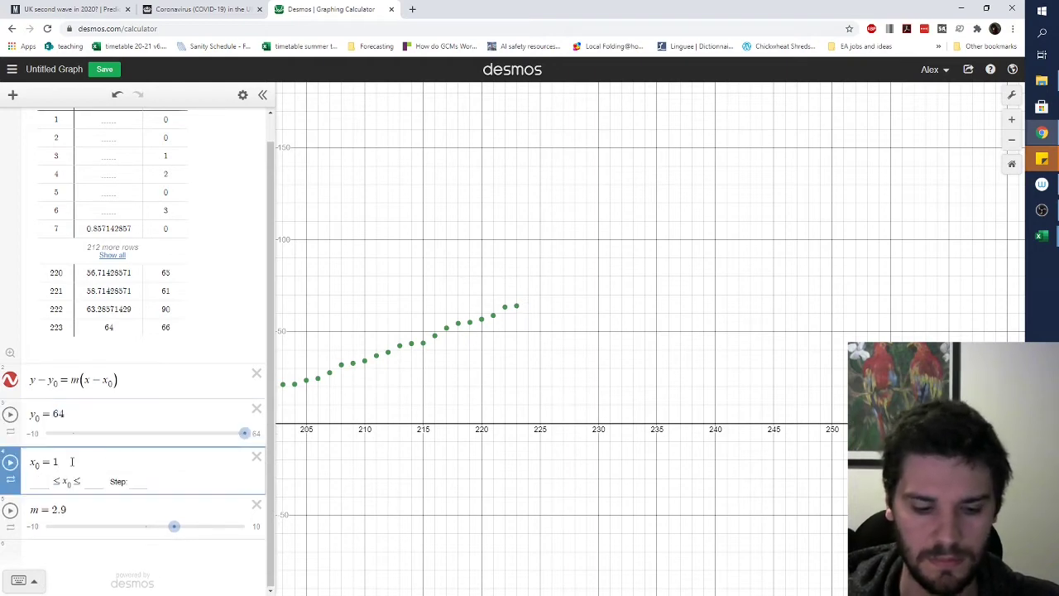
{"action": "key", "text": "BackSpace"}
{"action": "type", "text": "223"}
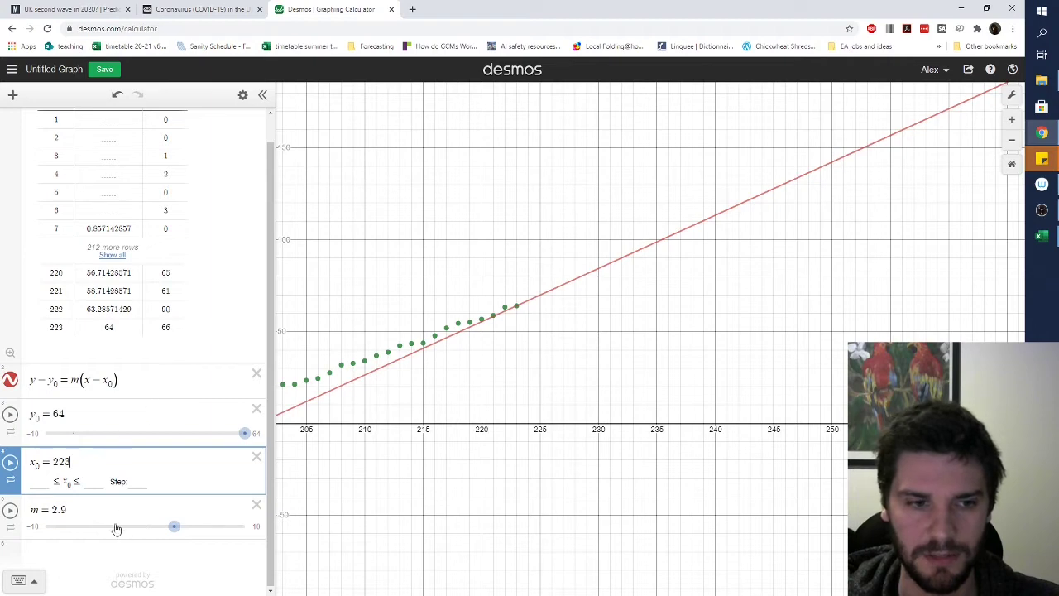
{"action": "left_click_drag", "start_coordinate": [174, 526], "coordinate": [145, 526]}
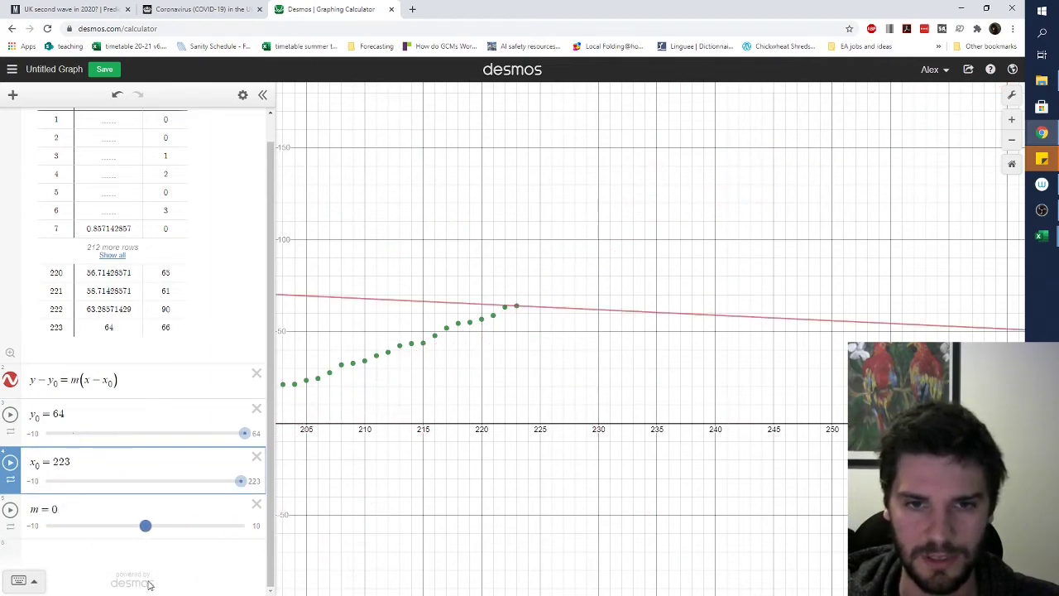
{"action": "mouse_move", "coordinate": [149, 585]}
{"action": "left_mouse_down"}
{"action": "mouse_move", "coordinate": [170, 522]}
{"action": "mouse_move", "coordinate": [161, 580]}
{"action": "left_mouse_up"}
Limit the y₀ slider to the range 40 to 80 with a step of 0.1, keeping y₀ at 64.
{"action": "left_click", "coordinate": [105, 415]}
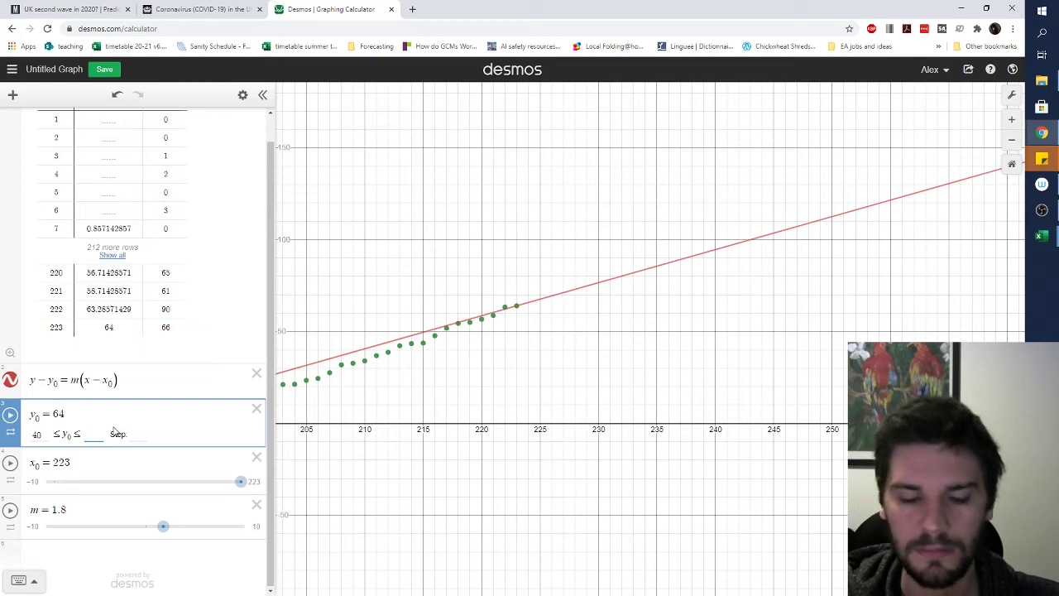
{"action": "type", "text": "0.1"}
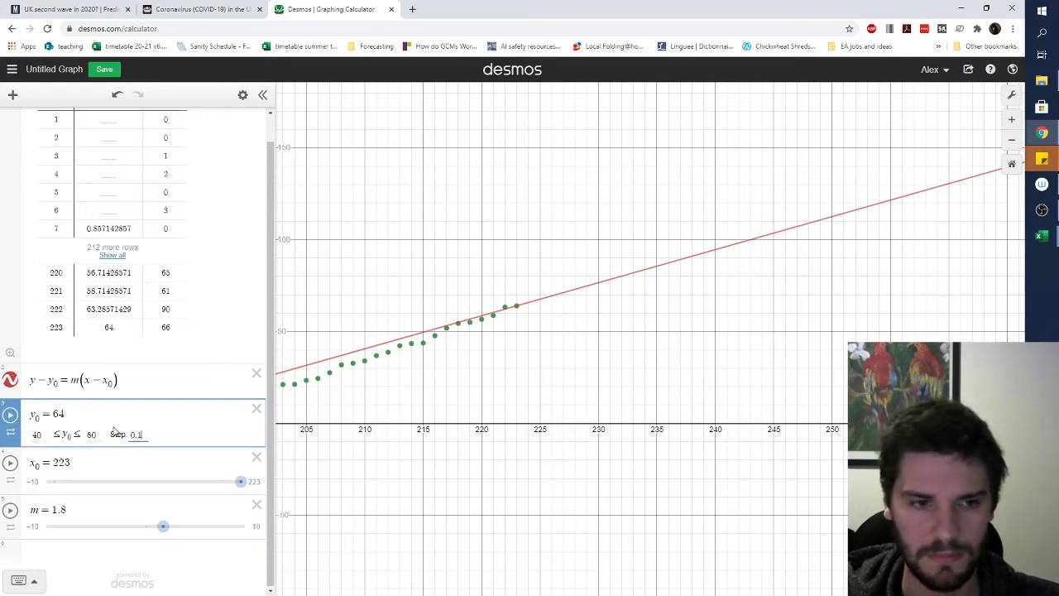
{"action": "key", "text": "Return"}
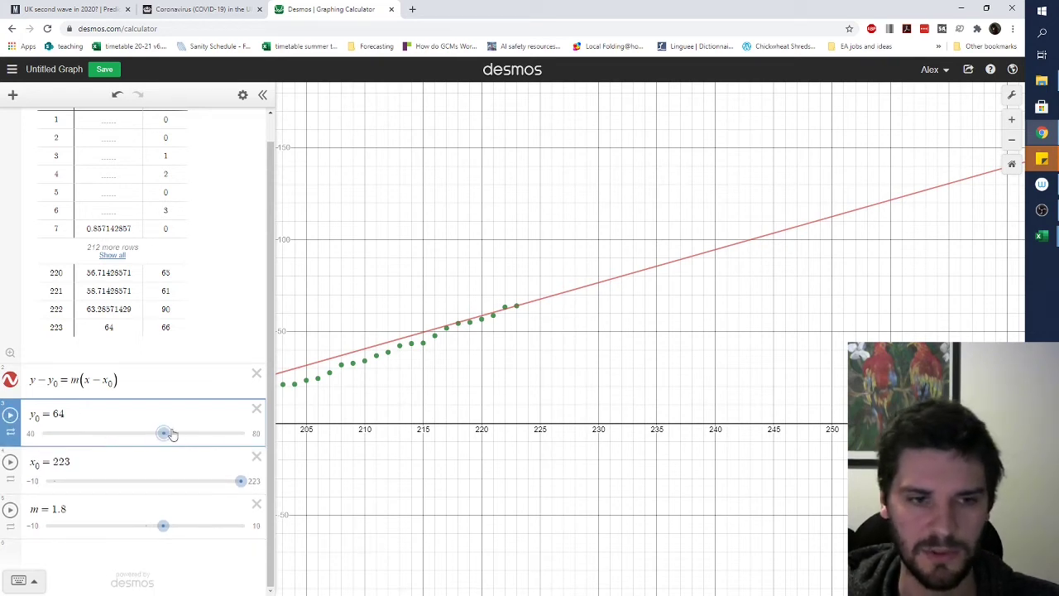
{"action": "mouse_move", "coordinate": [165, 432]}
{"action": "left_mouse_down"}
{"action": "mouse_move", "coordinate": [116, 432]}
{"action": "mouse_move", "coordinate": [260, 426]}
{"action": "mouse_move", "coordinate": [118, 434]}
{"action": "mouse_move", "coordinate": [166, 441]}
{"action": "left_mouse_up"}
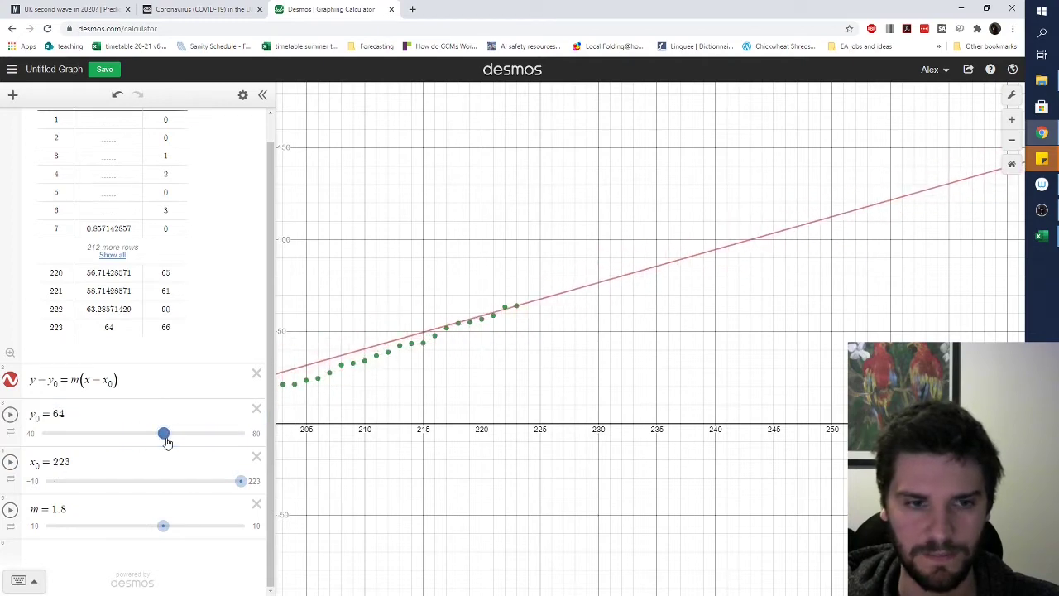
Limit the x₀ slider to the range 200 to 250 with a step of 0.001.
{"action": "left_click", "coordinate": [84, 462]}
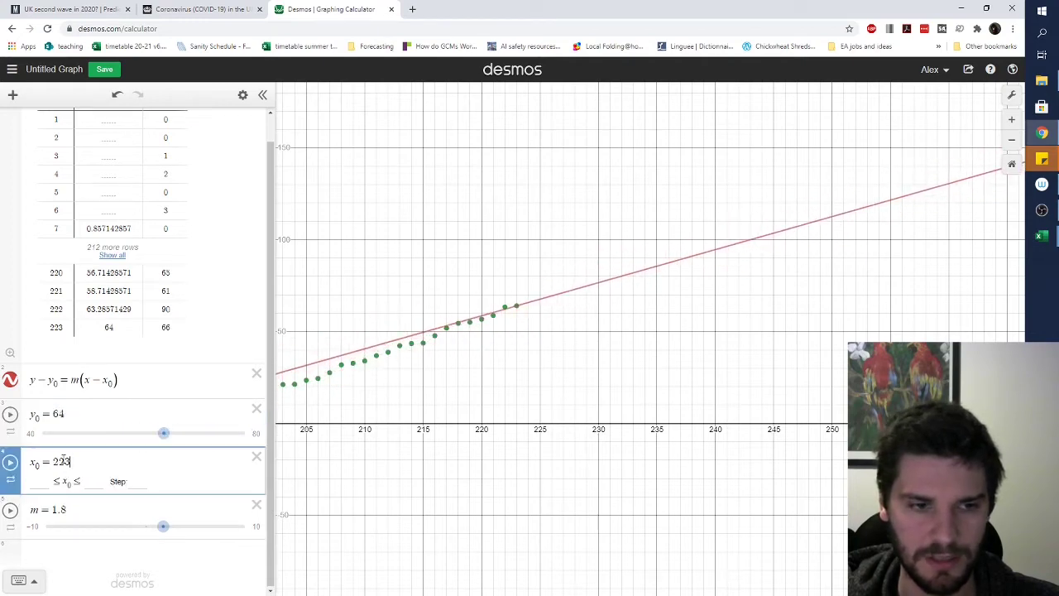
{"action": "type", "text": "200"}
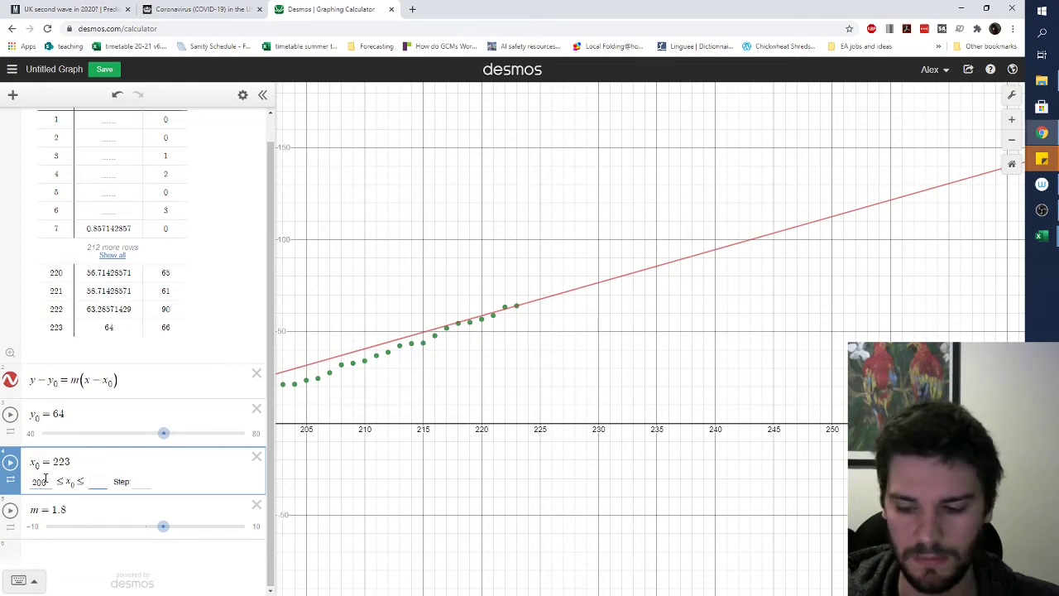
{"action": "key", "text": "Tab"}
{"action": "type", "text": "250"}
{"action": "left_click", "coordinate": [160, 481]}
{"action": "type", "text": "0.001"}
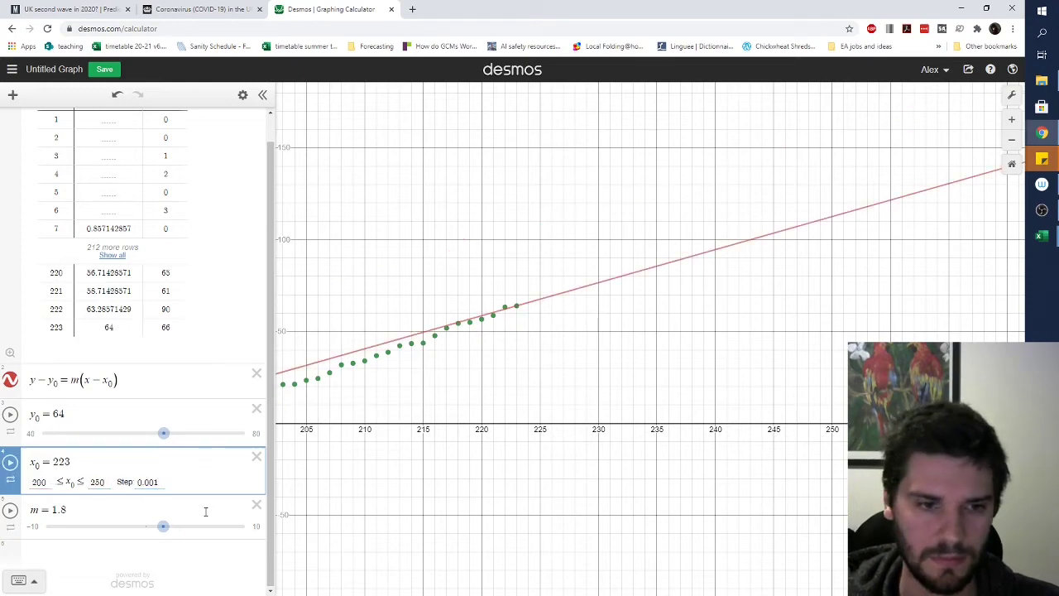
Limit the m slider to 0 to 3 with a step of 0.001 and set m to 2.25 to fit the recent points.
{"action": "left_click", "coordinate": [205, 511]}
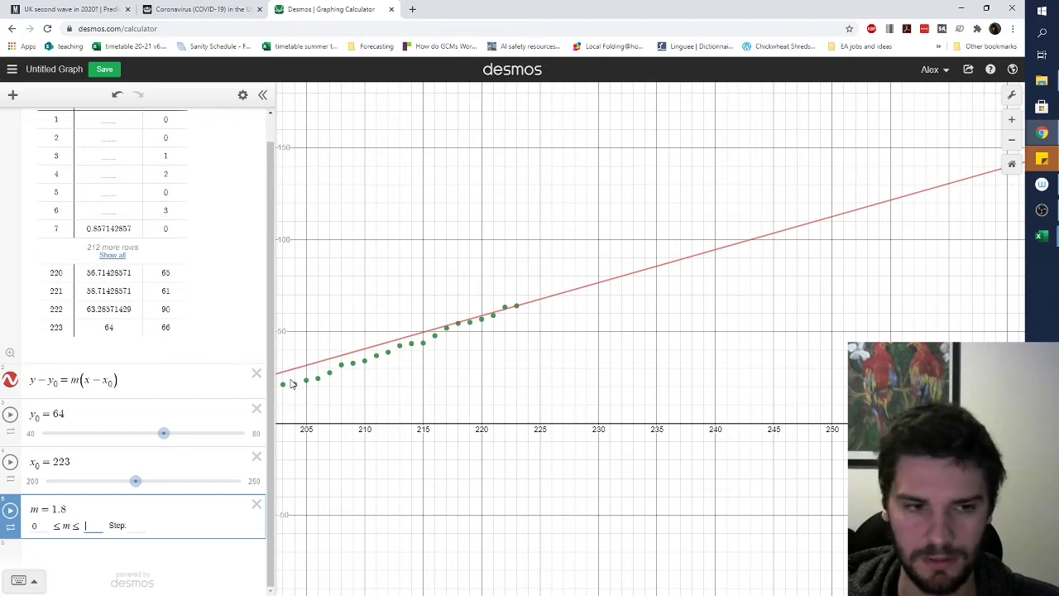
{"action": "type", "text": ".001"}
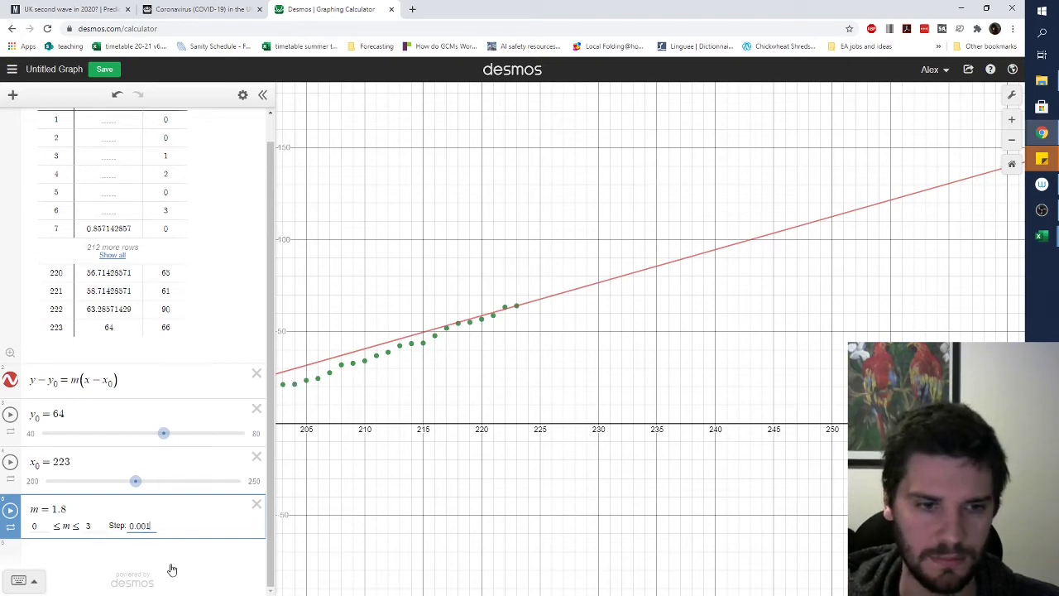
{"action": "left_click", "coordinate": [171, 568]}
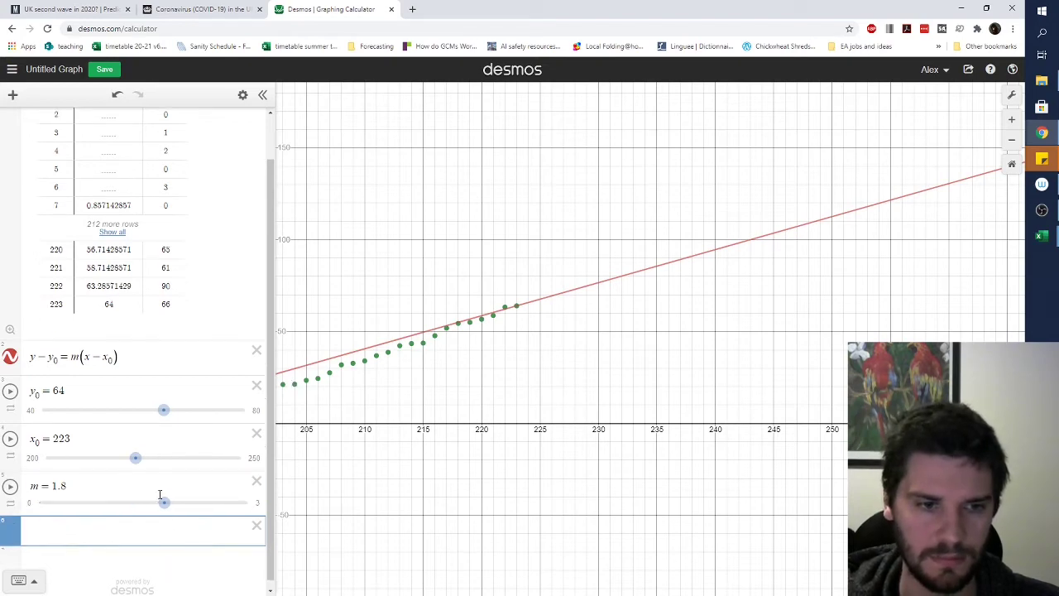
{"action": "left_click_drag", "start_coordinate": [166, 506], "coordinate": [195, 546]}
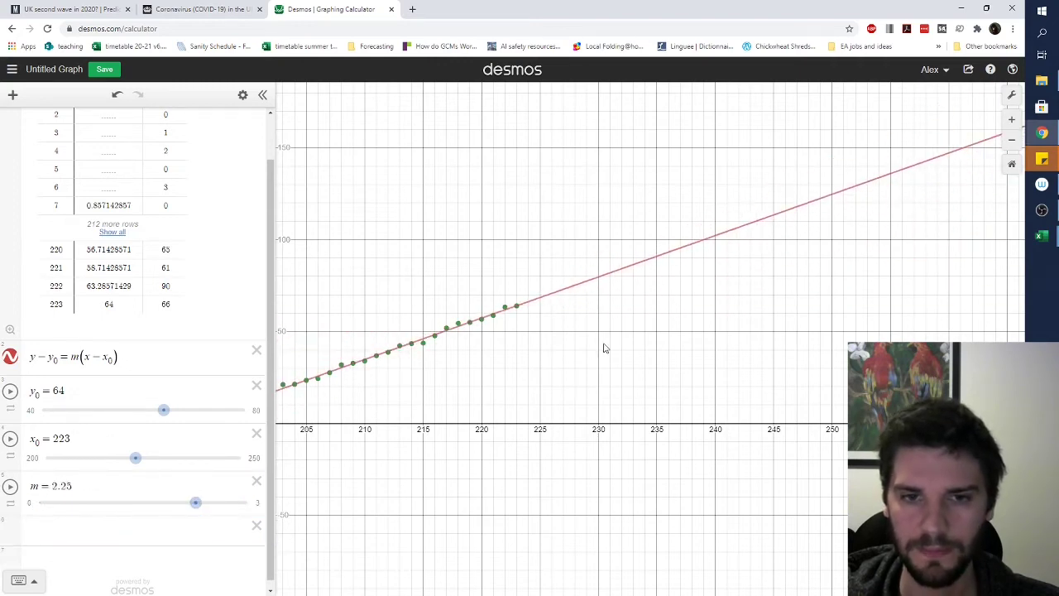
{"action": "scroll", "coordinate": [603, 313], "scroll_direction": "down", "scroll_amount": 5}
{"action": "scroll", "coordinate": [602, 311], "scroll_direction": "down", "scroll_amount": 2}
{"action": "scroll", "coordinate": [686, 356], "scroll_direction": "up", "scroll_amount": 5}
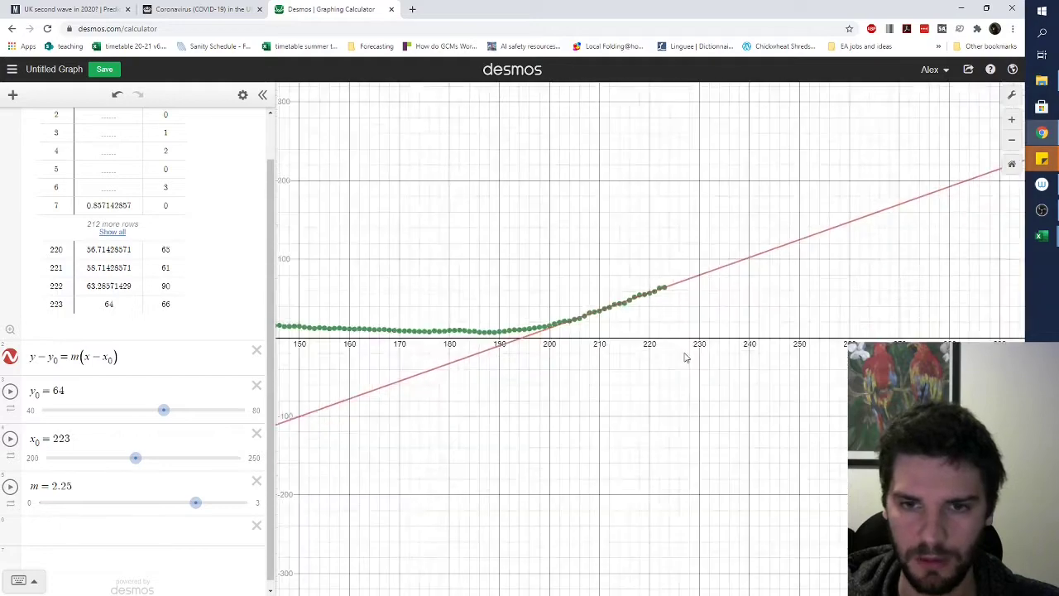
{"action": "scroll", "coordinate": [659, 281], "scroll_direction": "up", "scroll_amount": 1}
{"action": "left_click_drag", "start_coordinate": [659, 281], "coordinate": [643, 332]}
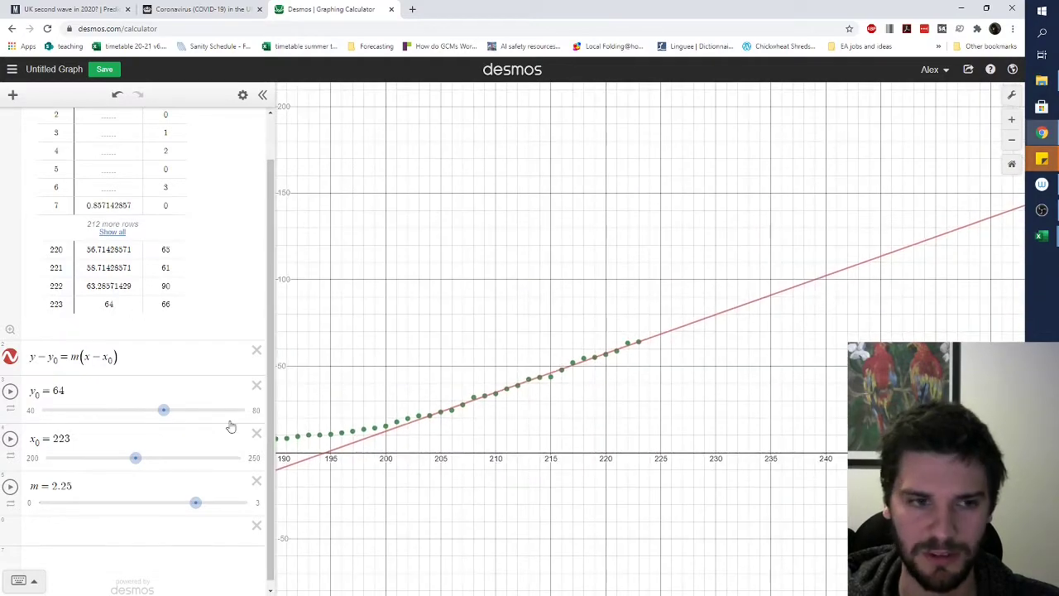
Fill the six blank y₁ cells for x₁ = 1 to 6 in the data table with 0.
{"action": "scroll", "coordinate": [121, 220], "scroll_direction": "up", "scroll_amount": 1}
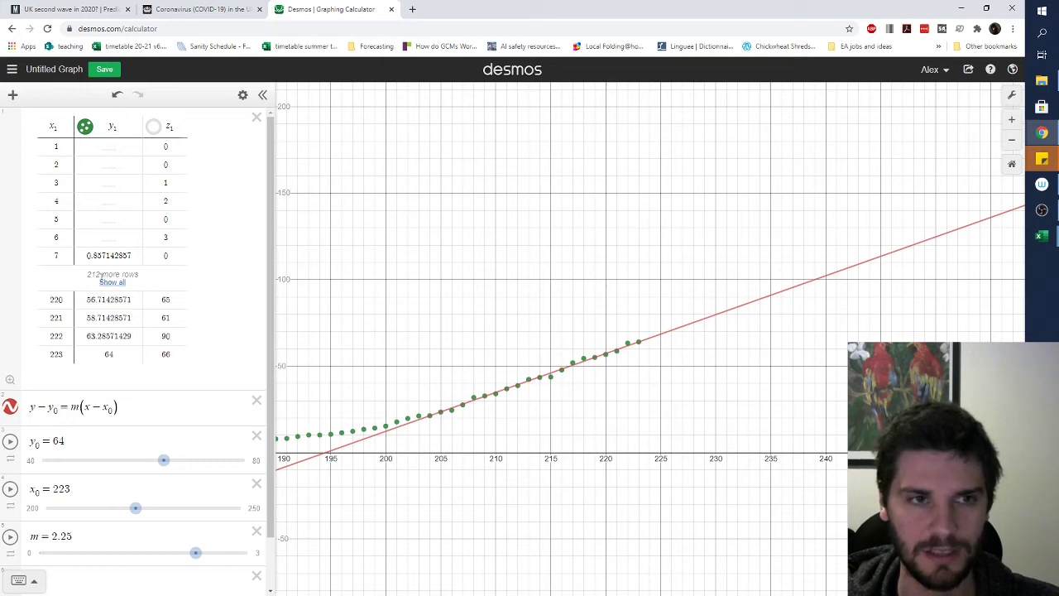
{"action": "left_click", "coordinate": [107, 144]}
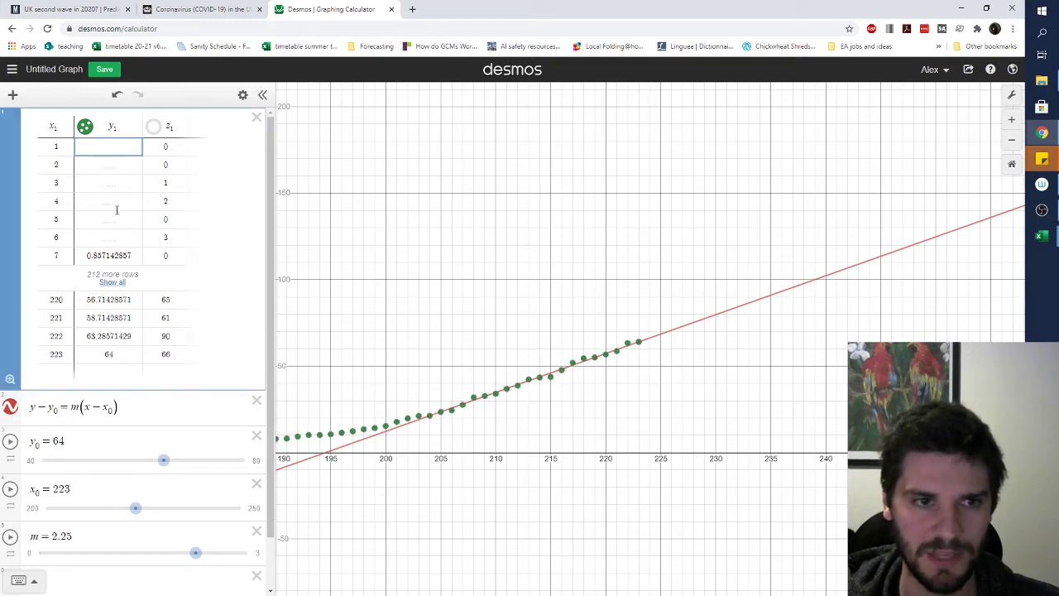
{"action": "type", "text": "0"}
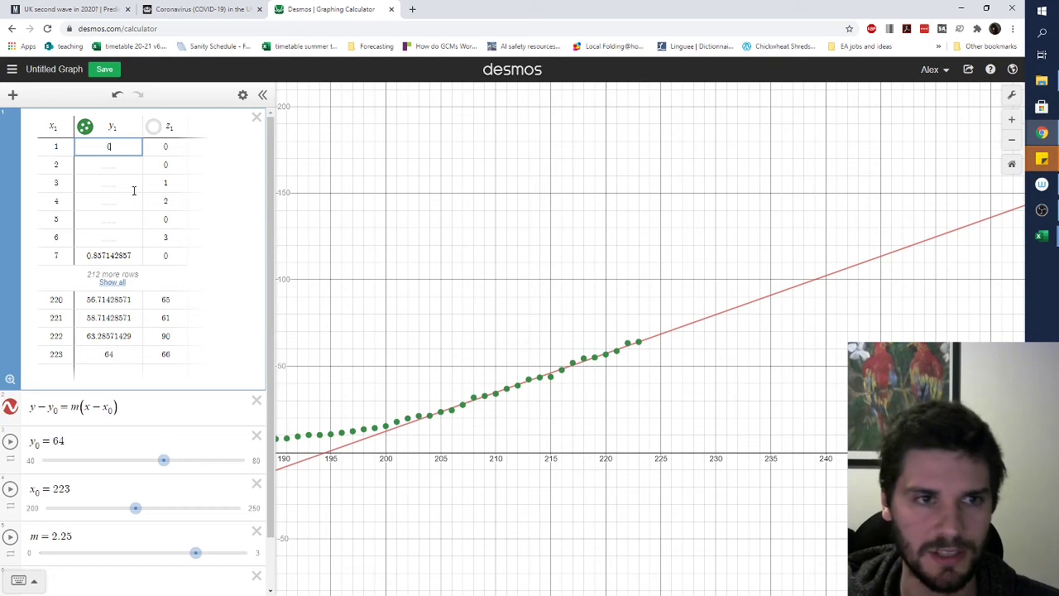
{"action": "key", "text": "Return"}
{"action": "type", "text": "0"}
{"action": "key", "text": "Return"}
{"action": "type", "text": "0"}
{"action": "key", "text": "Return"}
{"action": "key", "text": "0"}
{"action": "key", "text": "Return"}
{"action": "key", "text": "0"}
{"action": "key", "text": "Return"}
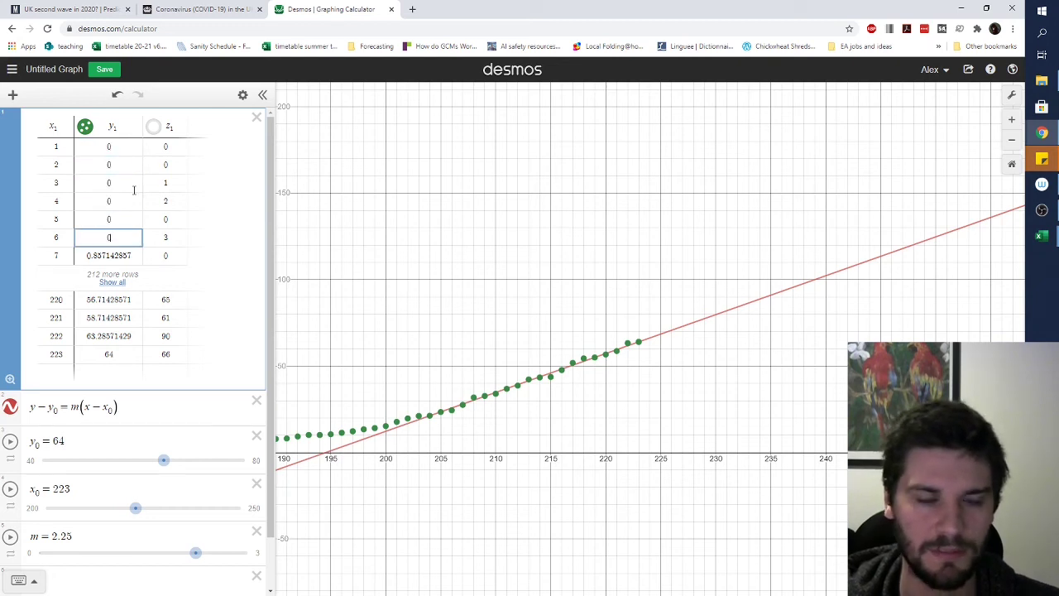
{"action": "left_click", "coordinate": [221, 220]}
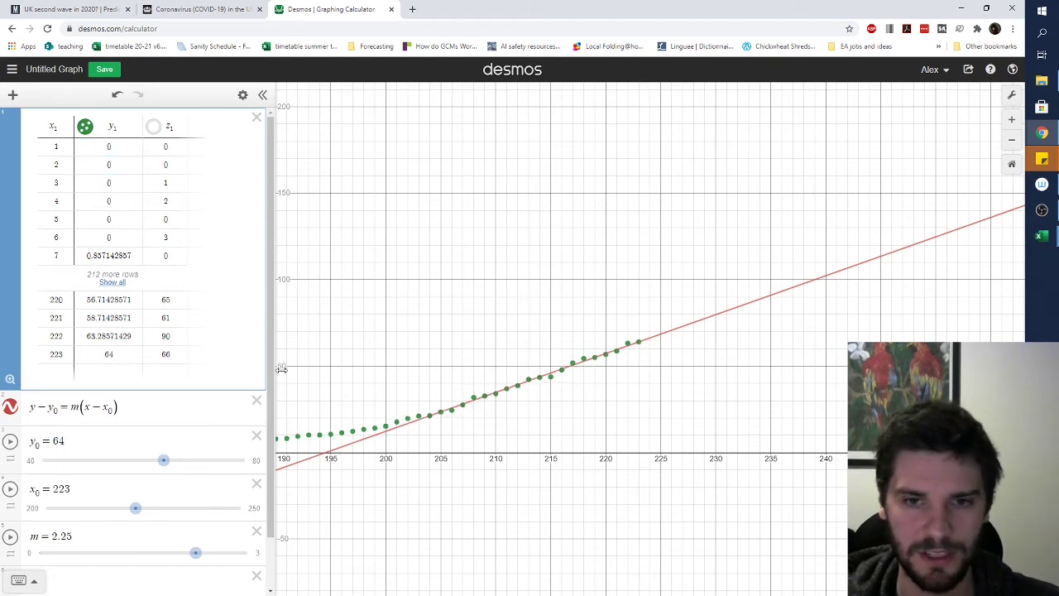
Add a regression of the rolling average against day number as y₁ ~ x₁ + c in the empty expression below m.
{"action": "scroll", "coordinate": [124, 438], "scroll_direction": "down", "scroll_amount": 1}
{"action": "left_click", "coordinate": [53, 523]}
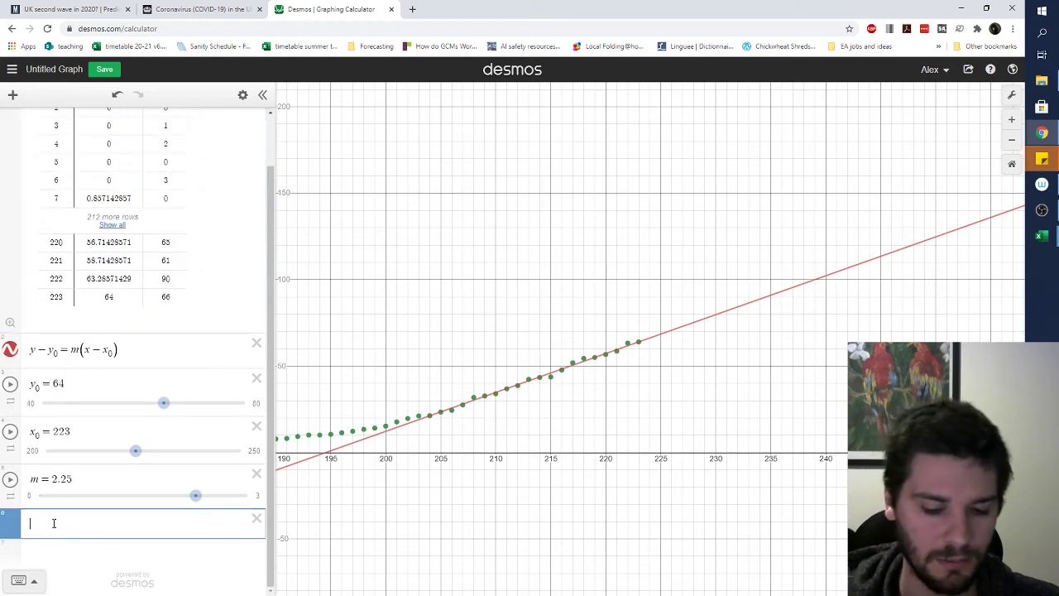
{"action": "type", "text": "y_1"}
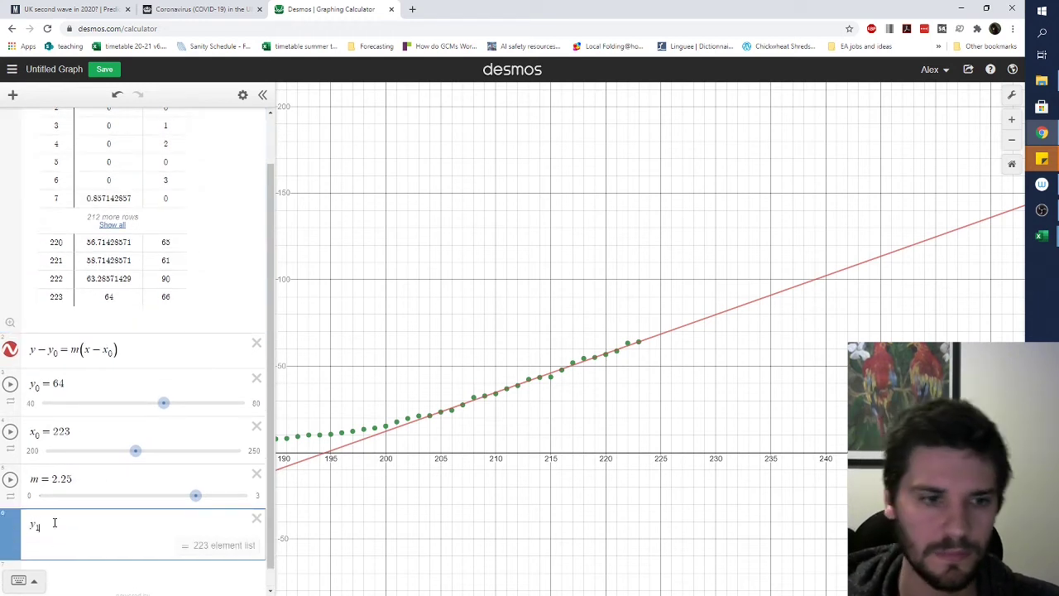
{"action": "scroll", "coordinate": [165, 207], "scroll_direction": "up", "scroll_amount": 1}
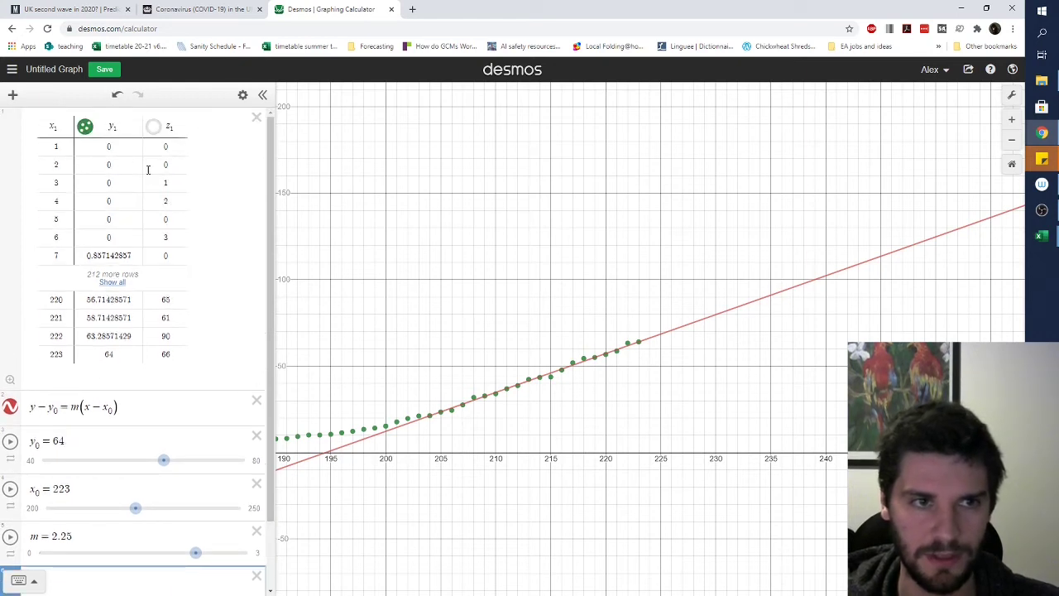
{"action": "scroll", "coordinate": [165, 182], "scroll_direction": "down", "scroll_amount": 1}
{"action": "type", "text": "~"}
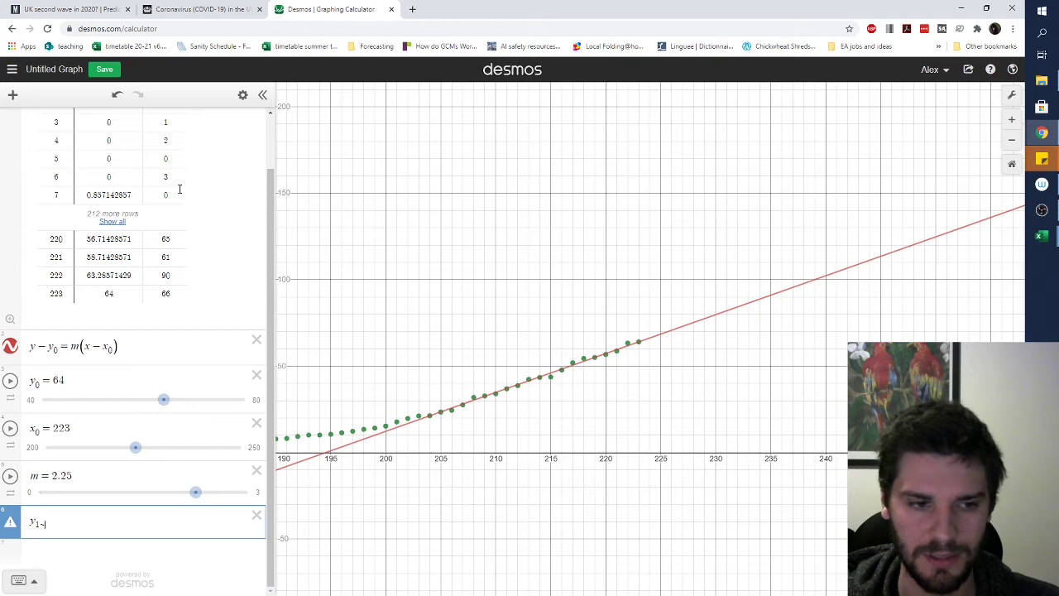
{"action": "key", "text": "BackSpace"}
{"action": "type", "text": "~ "}
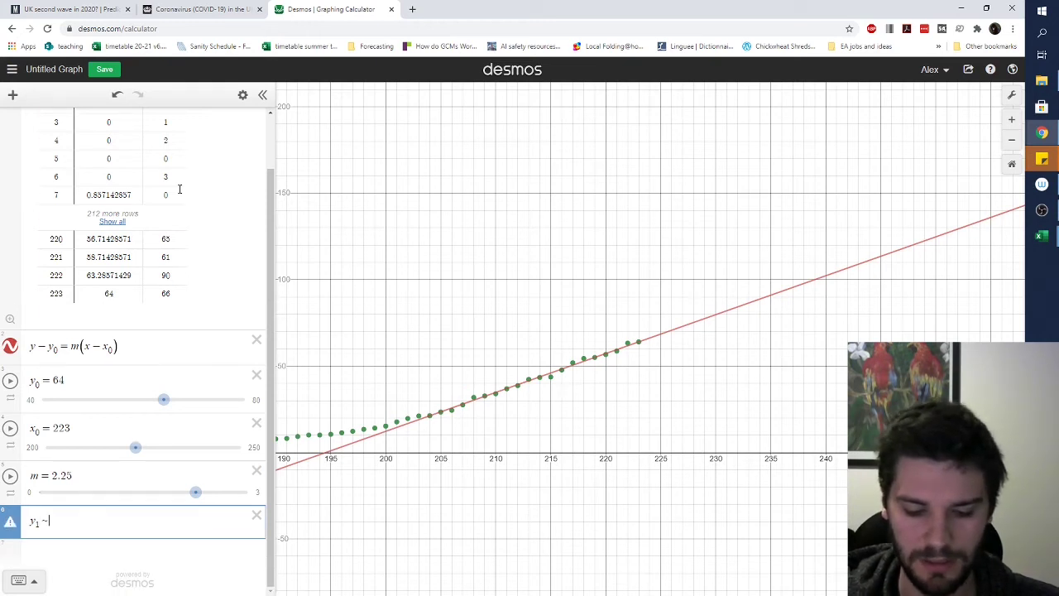
{"action": "type", "text": "x1 "}
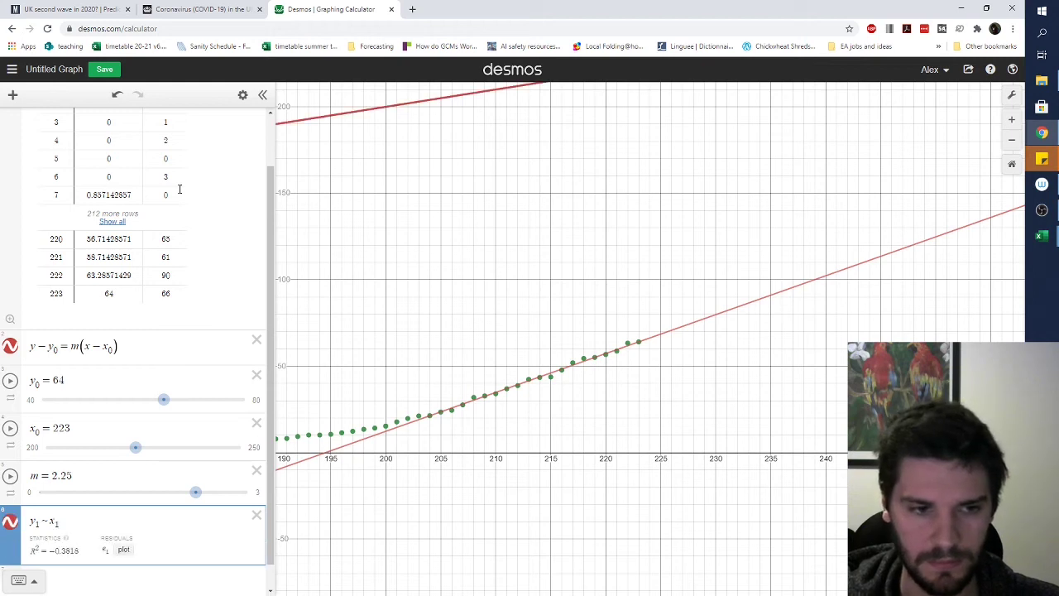
{"action": "type", "text": "+ "}
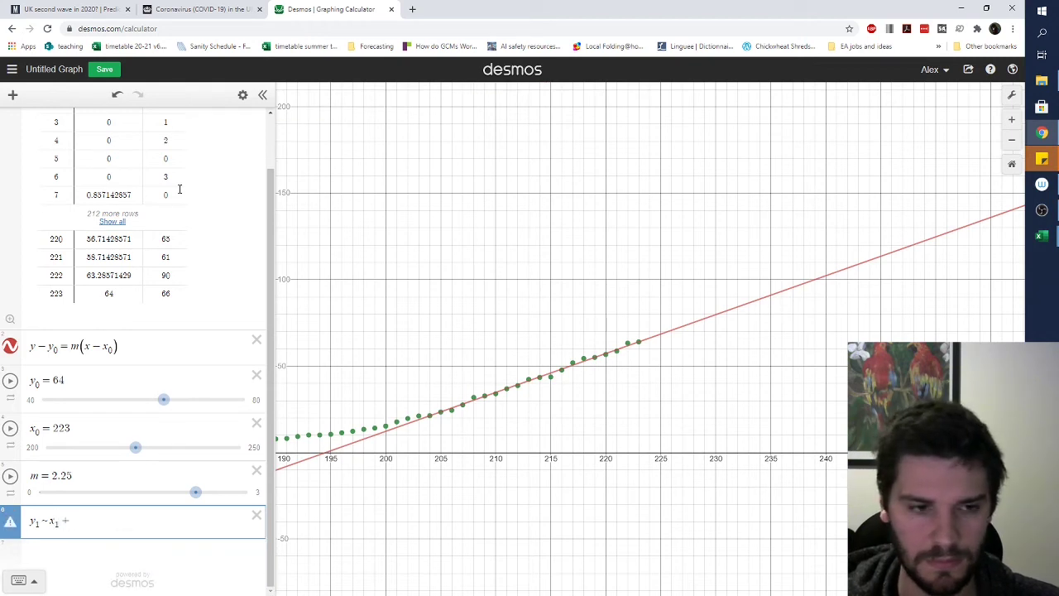
{"action": "type", "text": "c"}
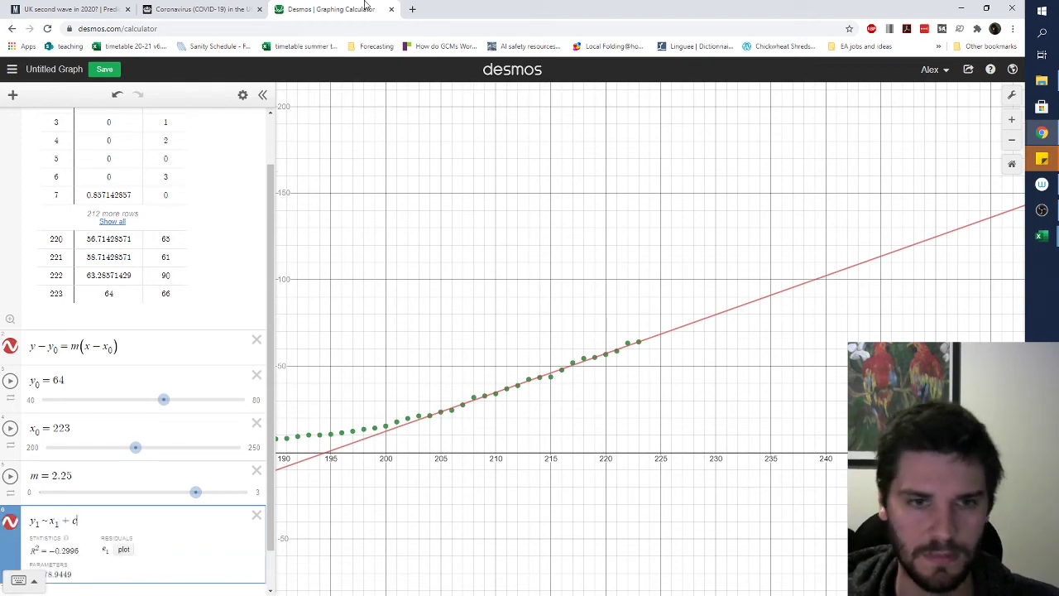
Try a cubic regression on the full data set by changing the model to y₁ ~ ax₁³ + bx₁² + dx₁ + c.
{"action": "scroll", "coordinate": [463, 236], "scroll_direction": "down", "scroll_amount": 10}
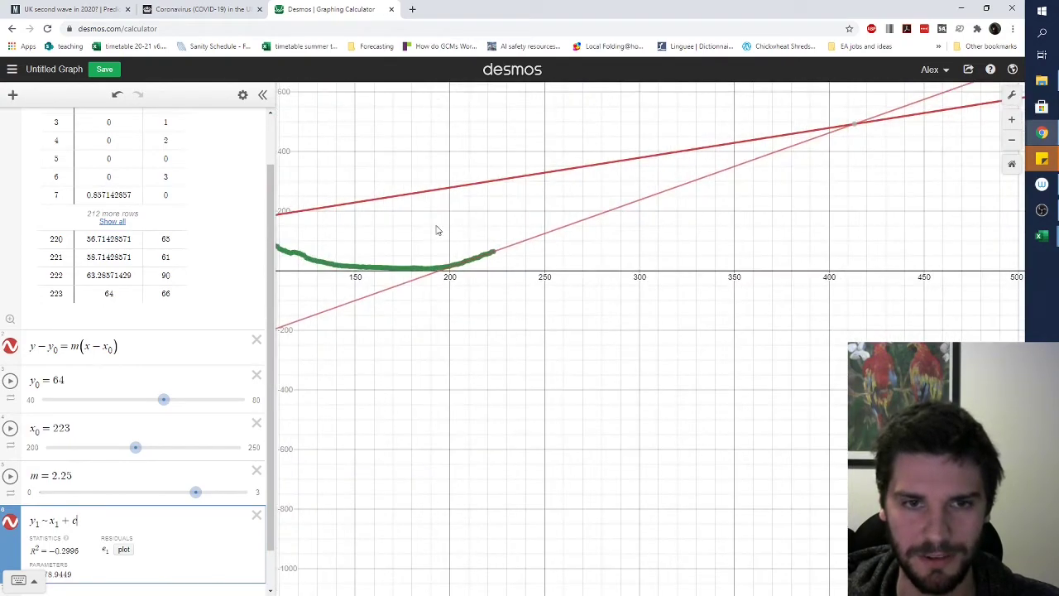
{"action": "left_click_drag", "start_coordinate": [438, 230], "coordinate": [756, 267]}
{"action": "scroll", "coordinate": [739, 272], "scroll_direction": "down", "scroll_amount": 3}
{"action": "scroll", "coordinate": [740, 272], "scroll_direction": "up", "scroll_amount": 3}
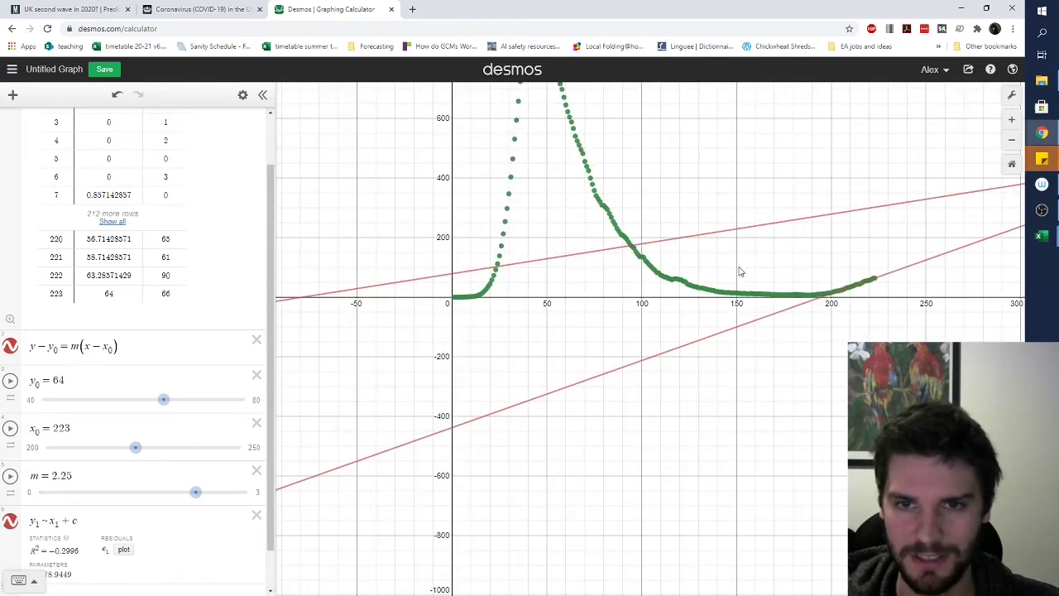
{"action": "scroll", "coordinate": [740, 272], "scroll_direction": "down", "scroll_amount": 3}
{"action": "left_click_drag", "start_coordinate": [702, 191], "coordinate": [633, 260]}
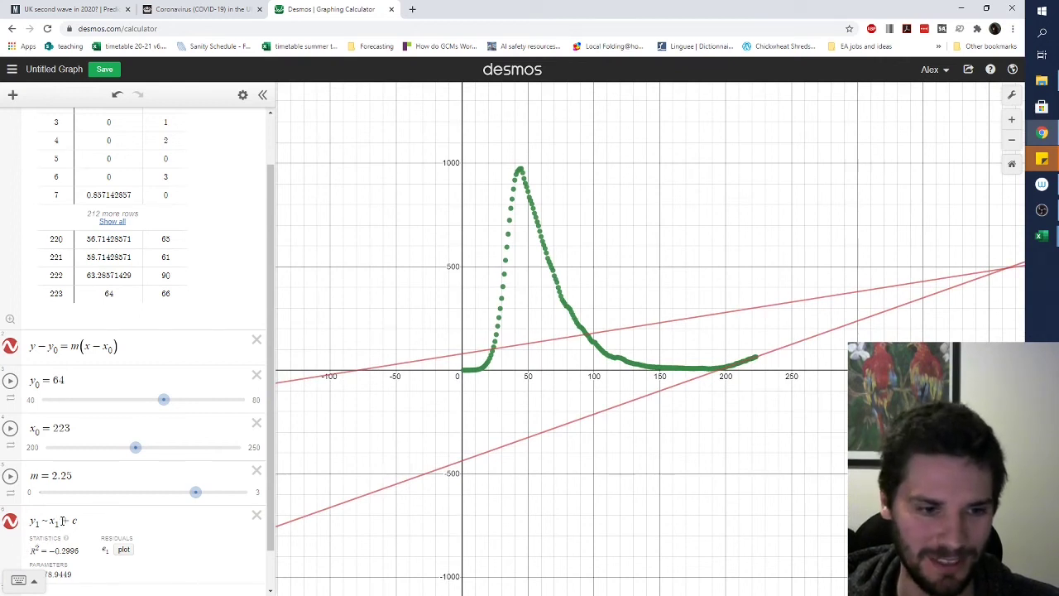
{"action": "left_click", "coordinate": [111, 548]}
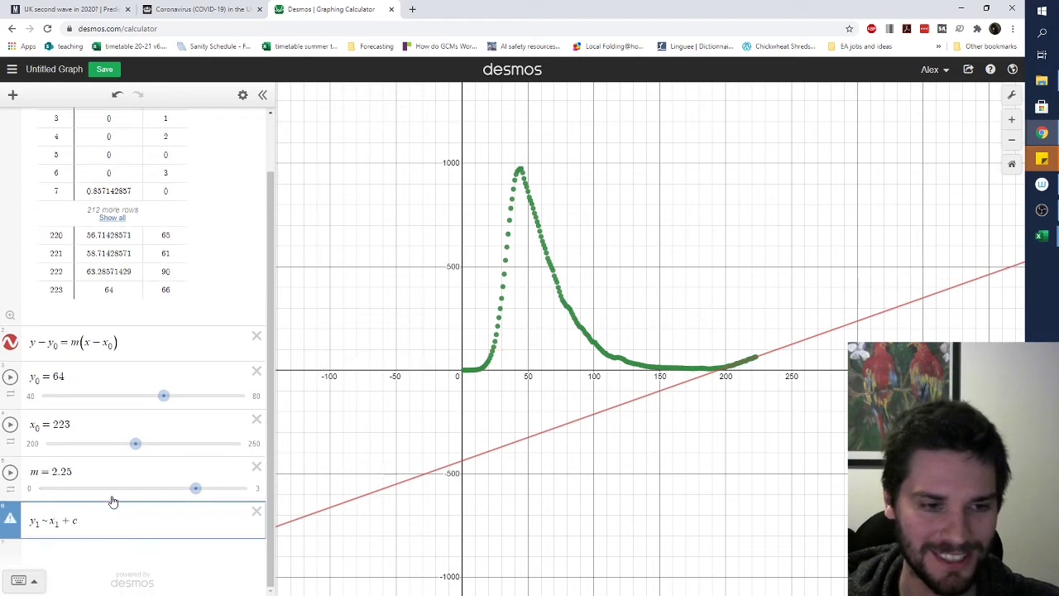
{"action": "type", "text": "^3"}
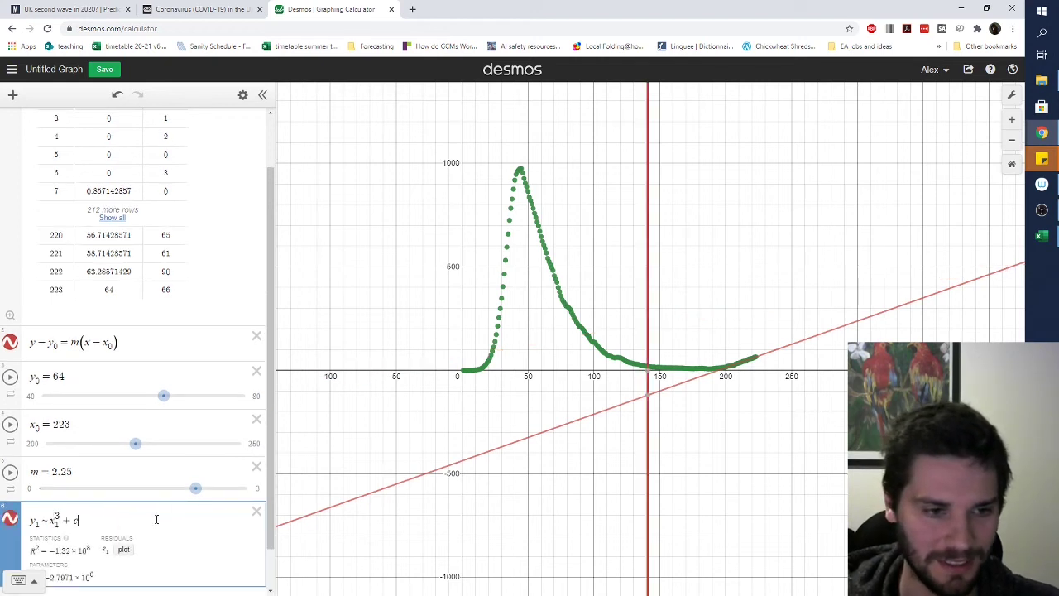
{"action": "scroll", "coordinate": [156, 518], "scroll_direction": "down", "scroll_amount": 1}
{"action": "left_click", "coordinate": [52, 473]}
{"action": "type", "text": "ax_1^3 "}
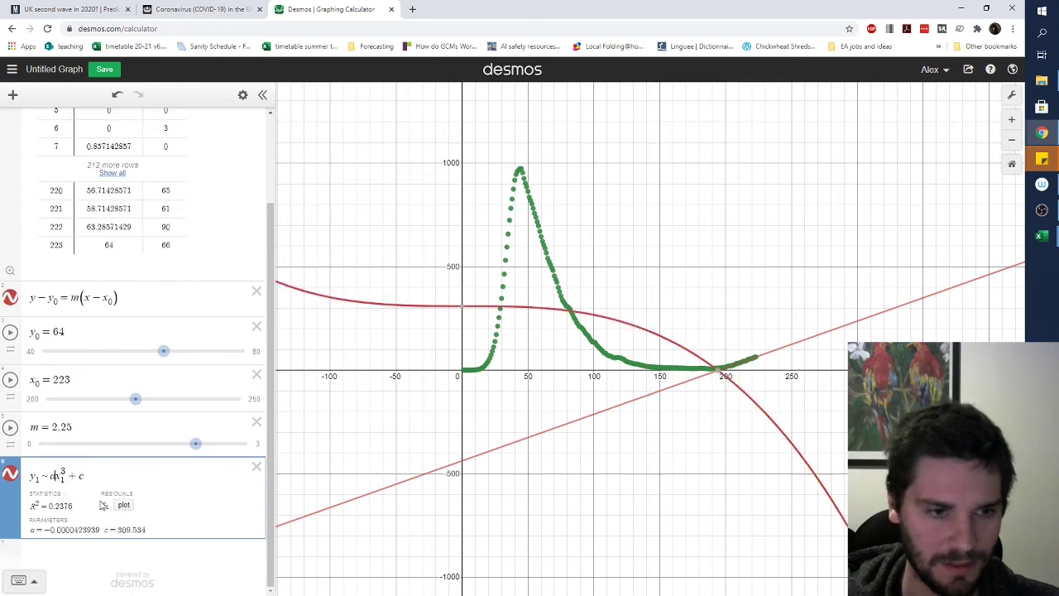
{"action": "type", "text": "+ bx_1^2 + "}
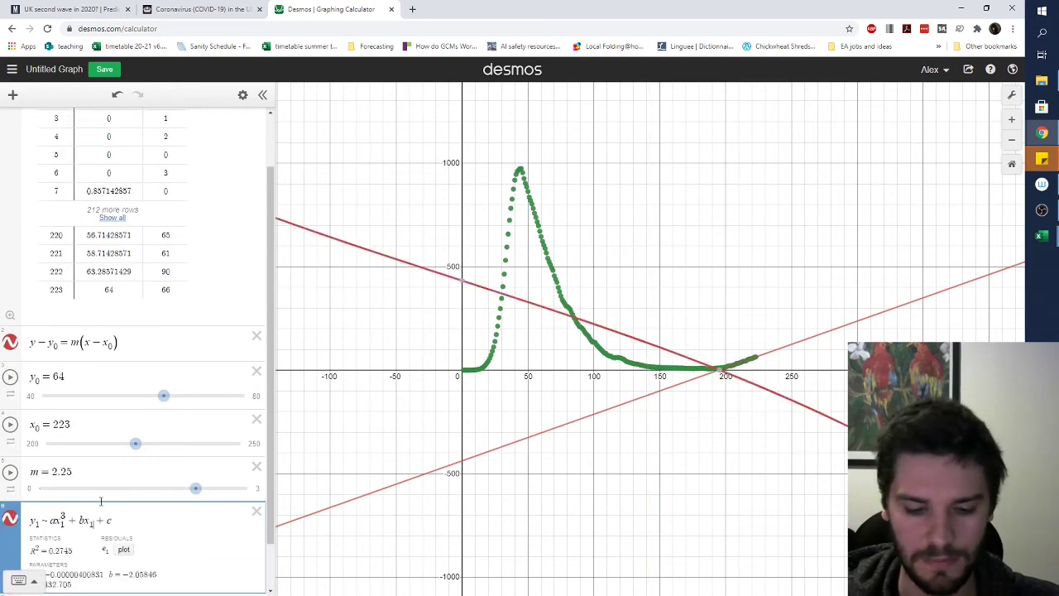
{"action": "type", "text": "dx_1"}
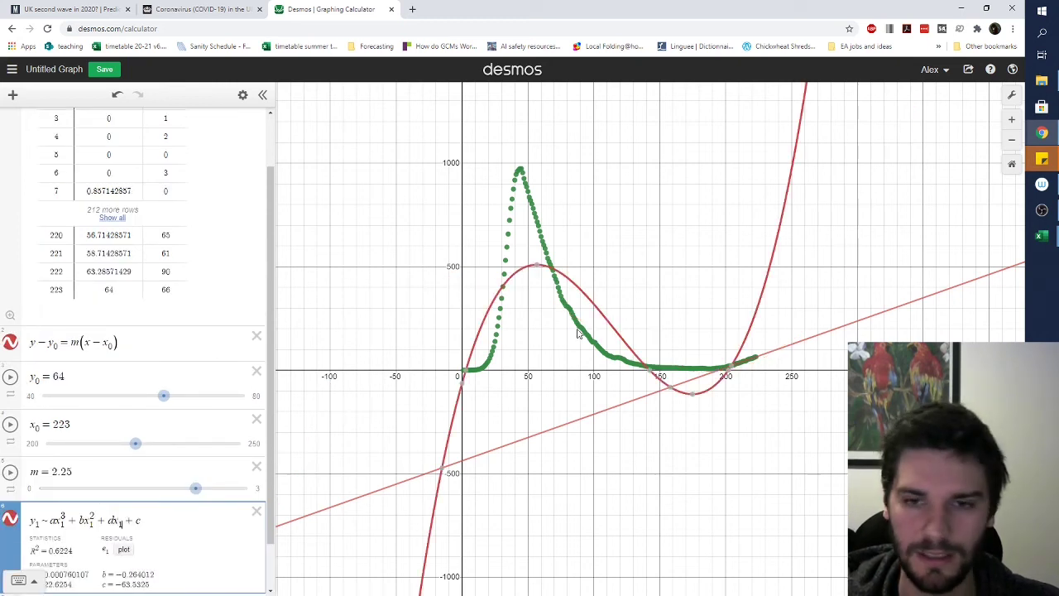
{"action": "left_click_drag", "start_coordinate": [666, 260], "coordinate": [561, 319]}
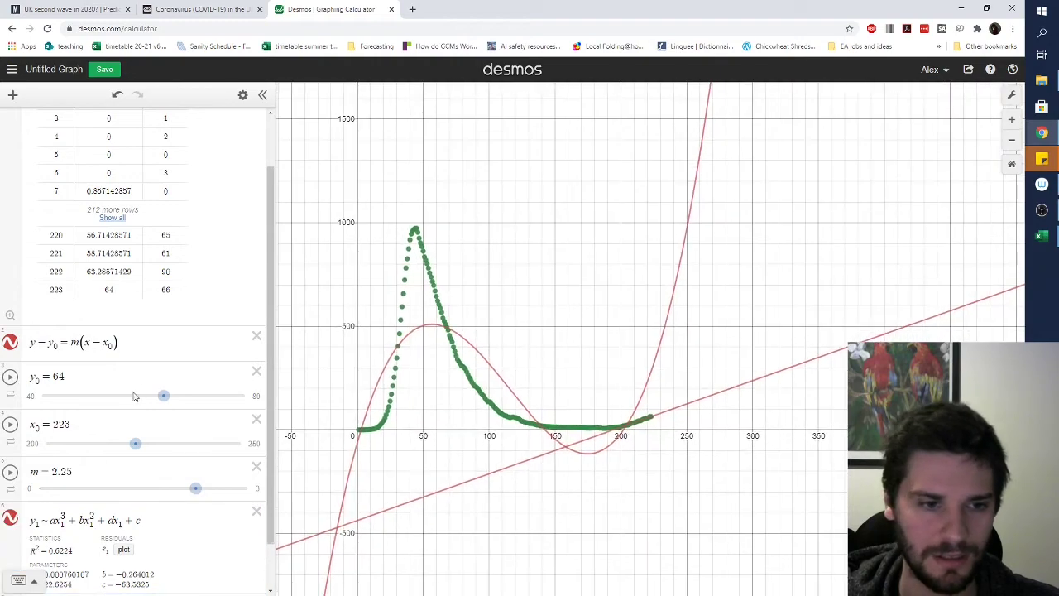
Replace the right side of the regression with an exponential model, y₁ ~ ae^(x₁), and inspect its curve against the data.
{"action": "left_click", "coordinate": [153, 515]}
{"action": "key", "text": "shift+Left"}
{"action": "key", "text": "shift+Left"}
{"action": "key", "text": "shift+Left"}
{"action": "key", "text": "shift+Left"}
{"action": "key", "text": "shift+Left"}
{"action": "key", "text": "shift+Left"}
{"action": "key", "text": "shift+Left"}
{"action": "key", "text": "shift+Left"}
{"action": "key", "text": "shift+Left"}
{"action": "key", "text": "shift+Left"}
{"action": "key", "text": "shift+Left"}
{"action": "key", "text": "shift+Left"}
{"action": "key", "text": "shift+Left"}
{"action": "key", "text": "shift+Left"}
{"action": "key", "text": "shift+Left"}
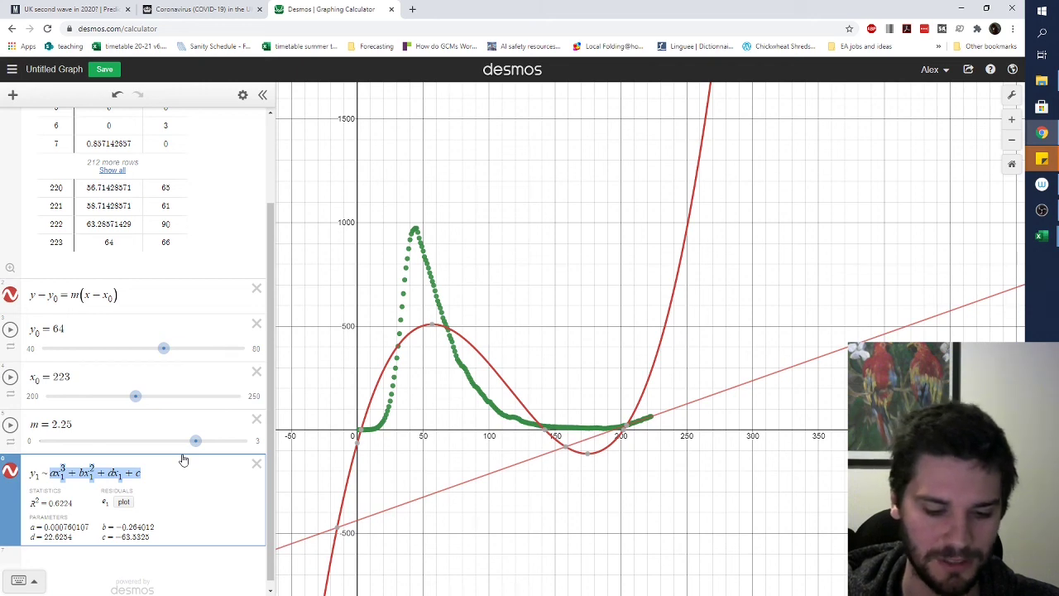
{"action": "type", "text": "ae"}
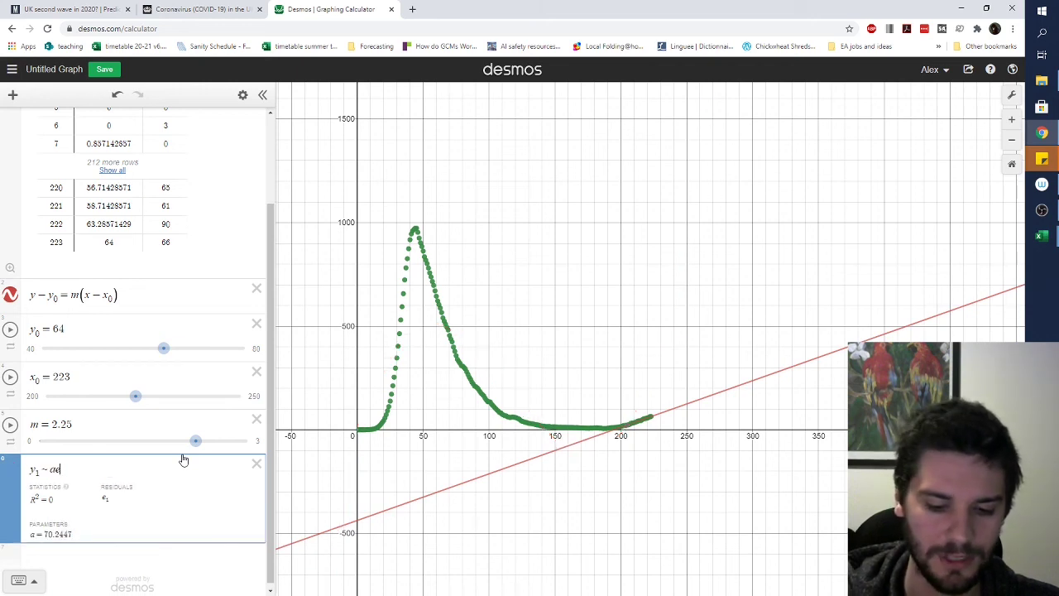
{"action": "type", "text": "^{x_"}
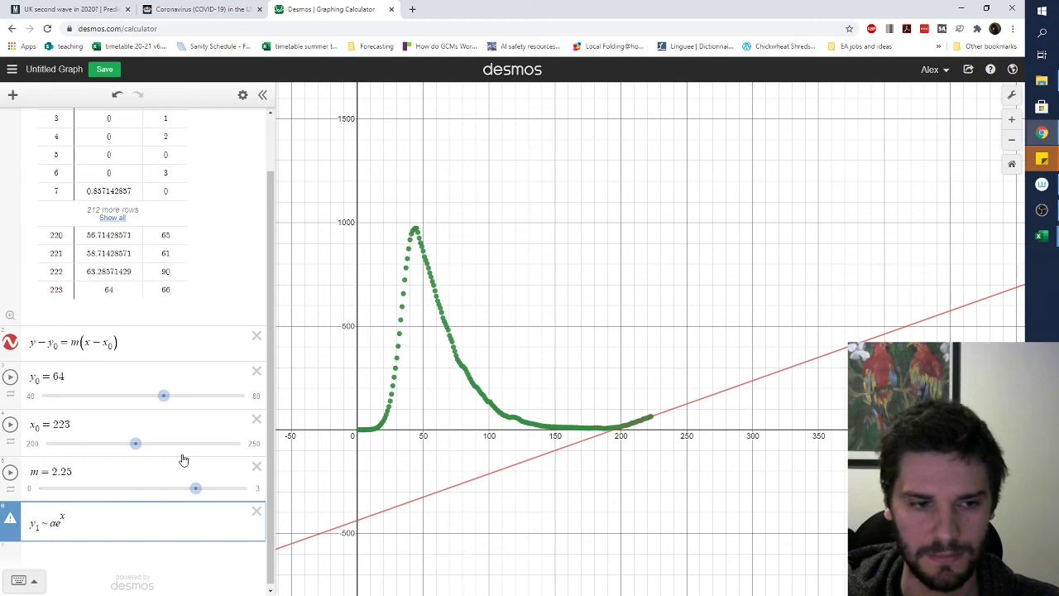
{"action": "type", "text": "1"}
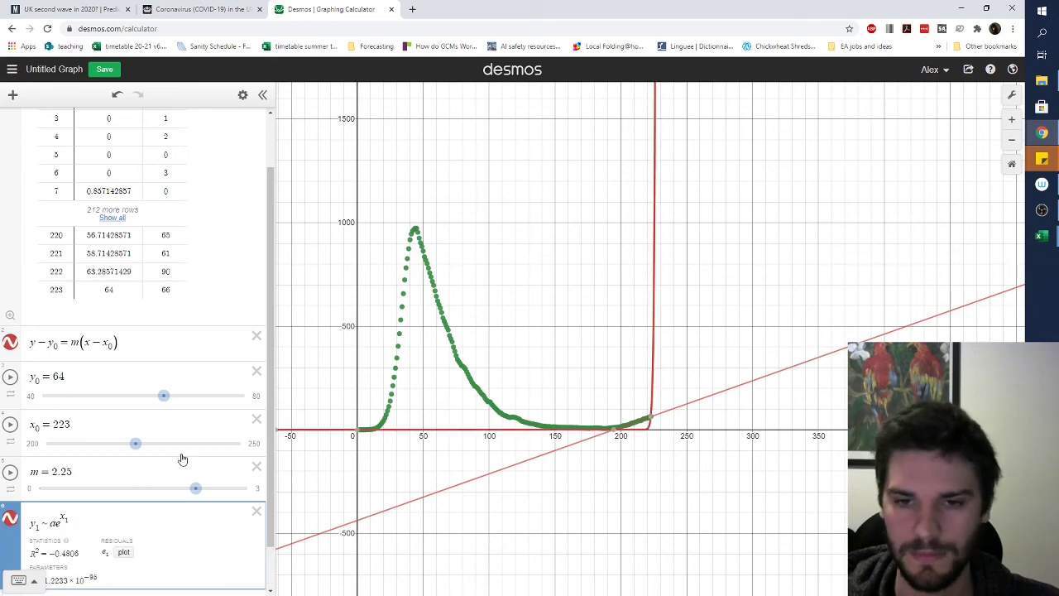
{"action": "scroll", "coordinate": [671, 348], "scroll_direction": "up", "scroll_amount": 3}
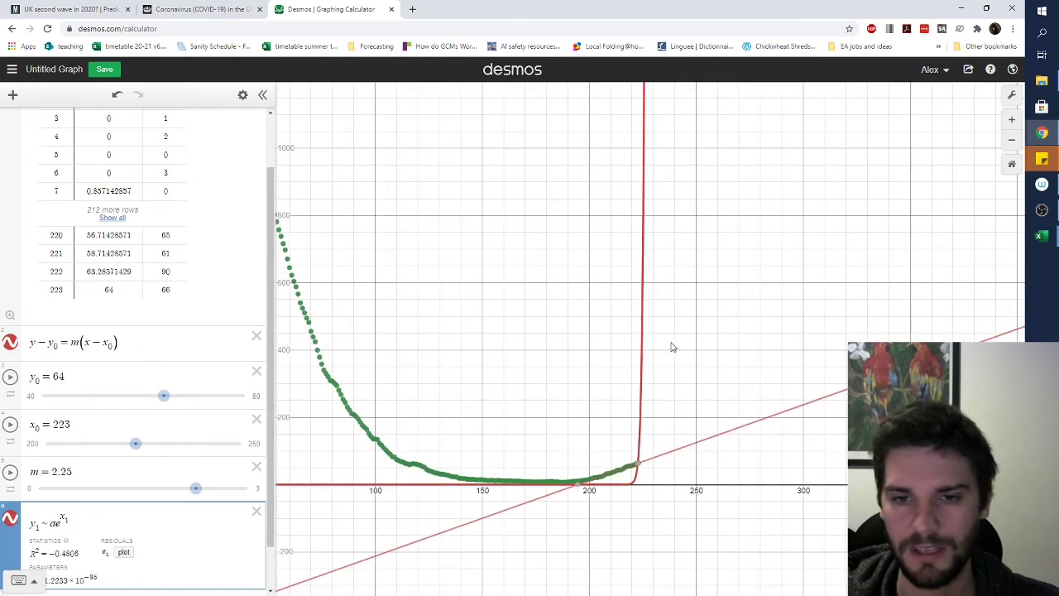
{"action": "scroll", "coordinate": [688, 331], "scroll_direction": "down", "scroll_amount": 3}
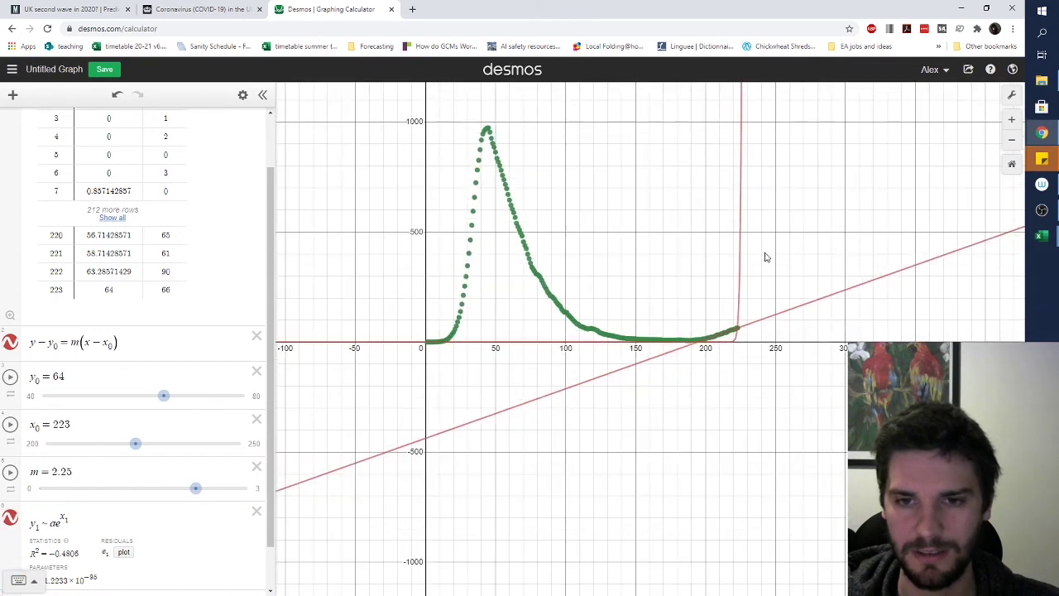
{"action": "left_click_drag", "start_coordinate": [766, 258], "coordinate": [713, 308]}
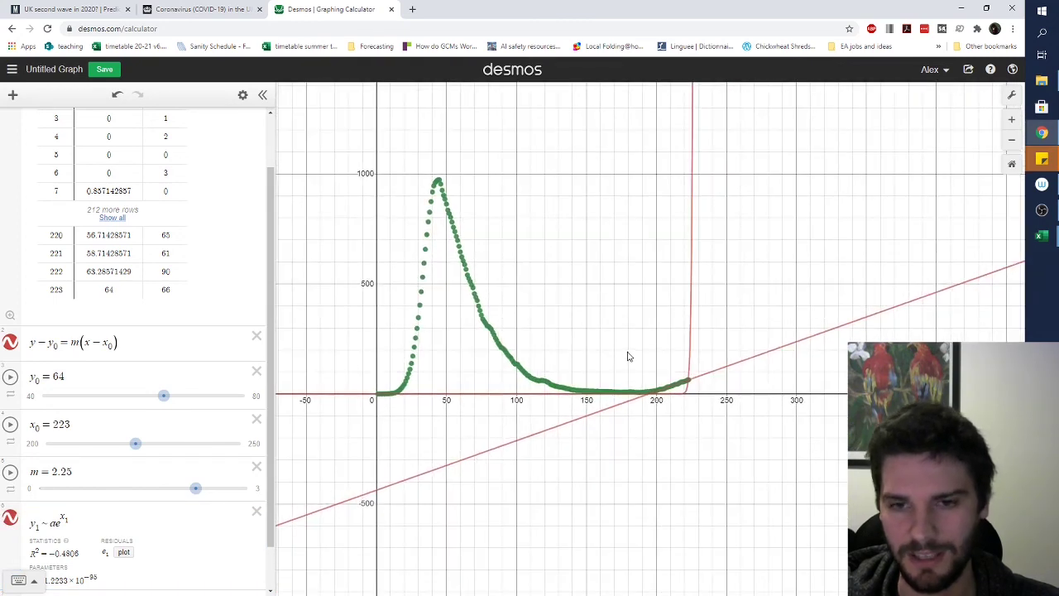
{"action": "scroll", "coordinate": [72, 508], "scroll_direction": "down", "scroll_amount": 2}
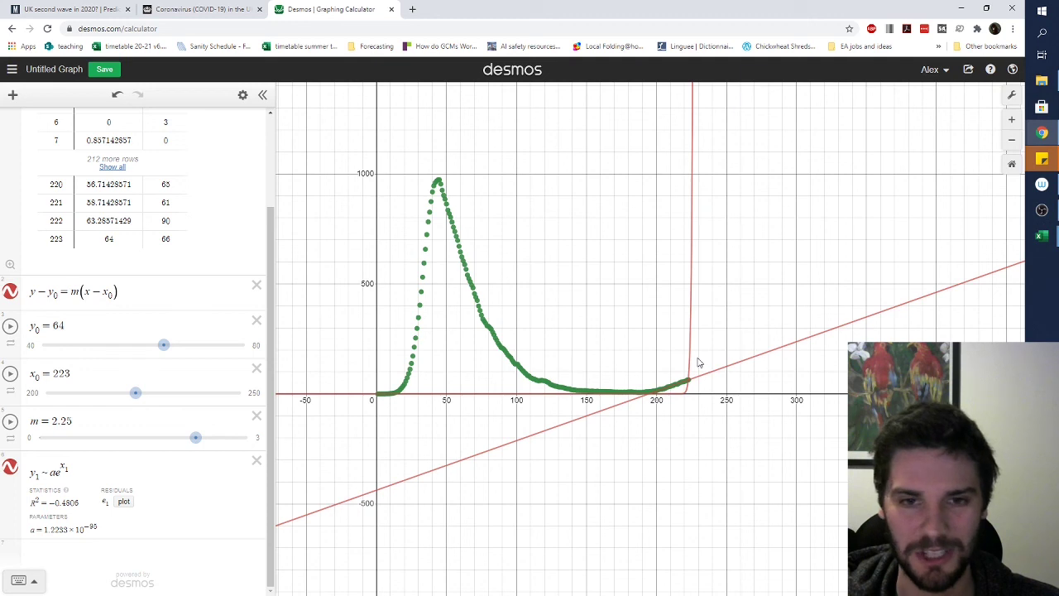
{"action": "left_click", "coordinate": [692, 213]}
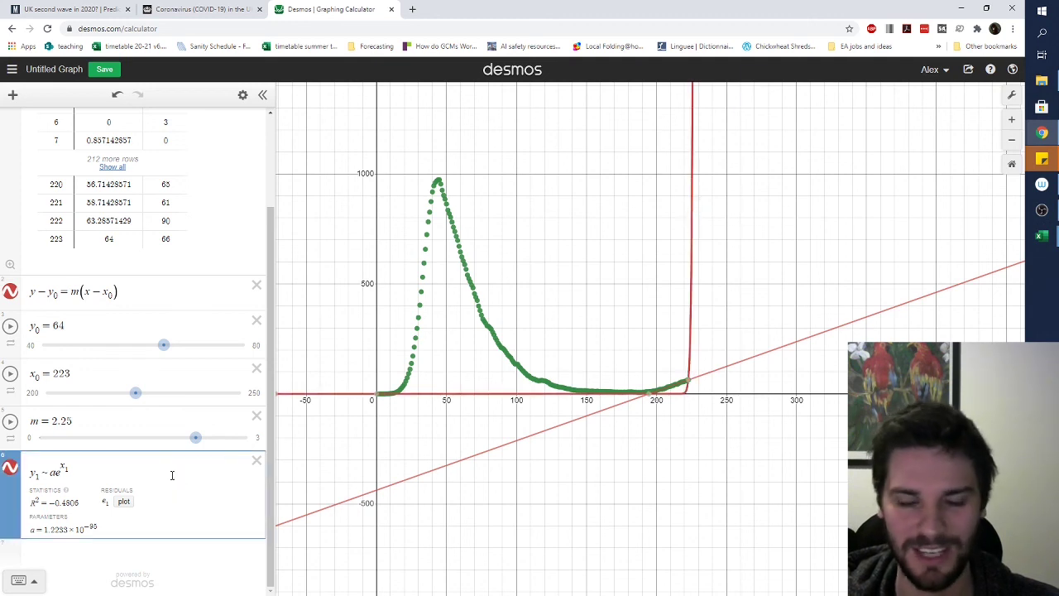